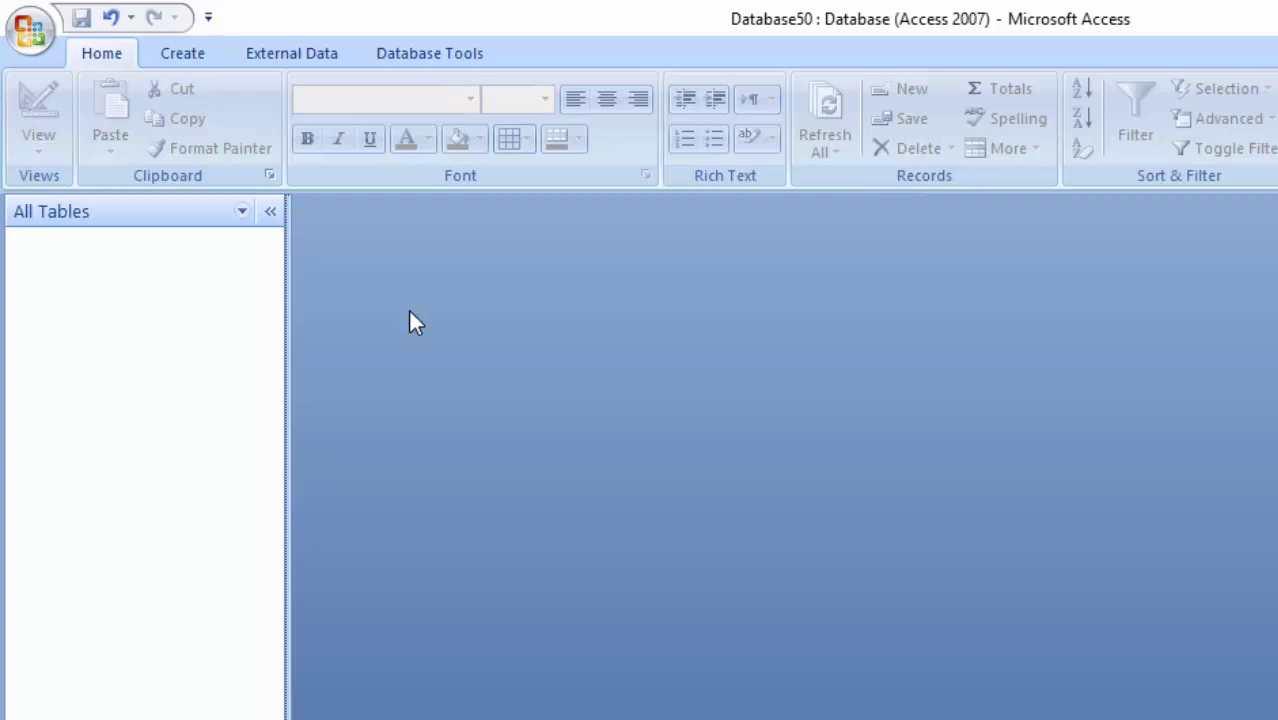
Create a blank table, switch to Design View and save it as StudentR
left_click(206, 58)
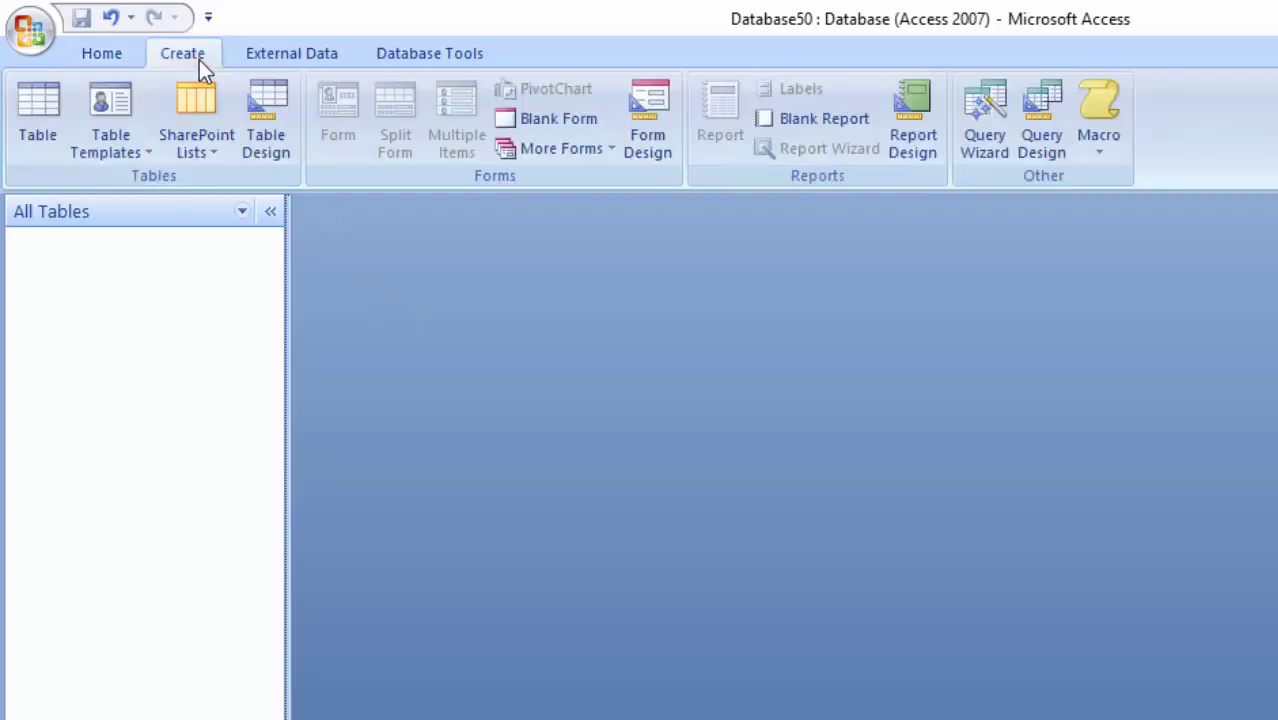
left_click(34, 108)
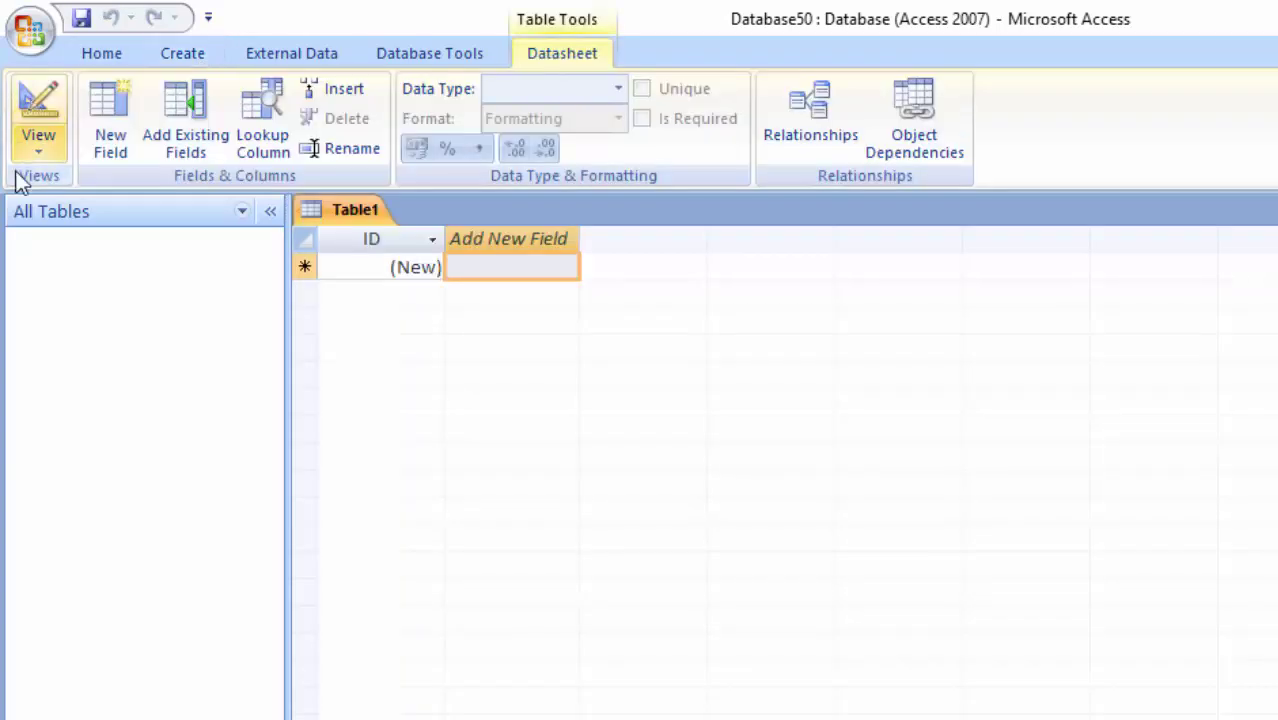
left_click(28, 145)
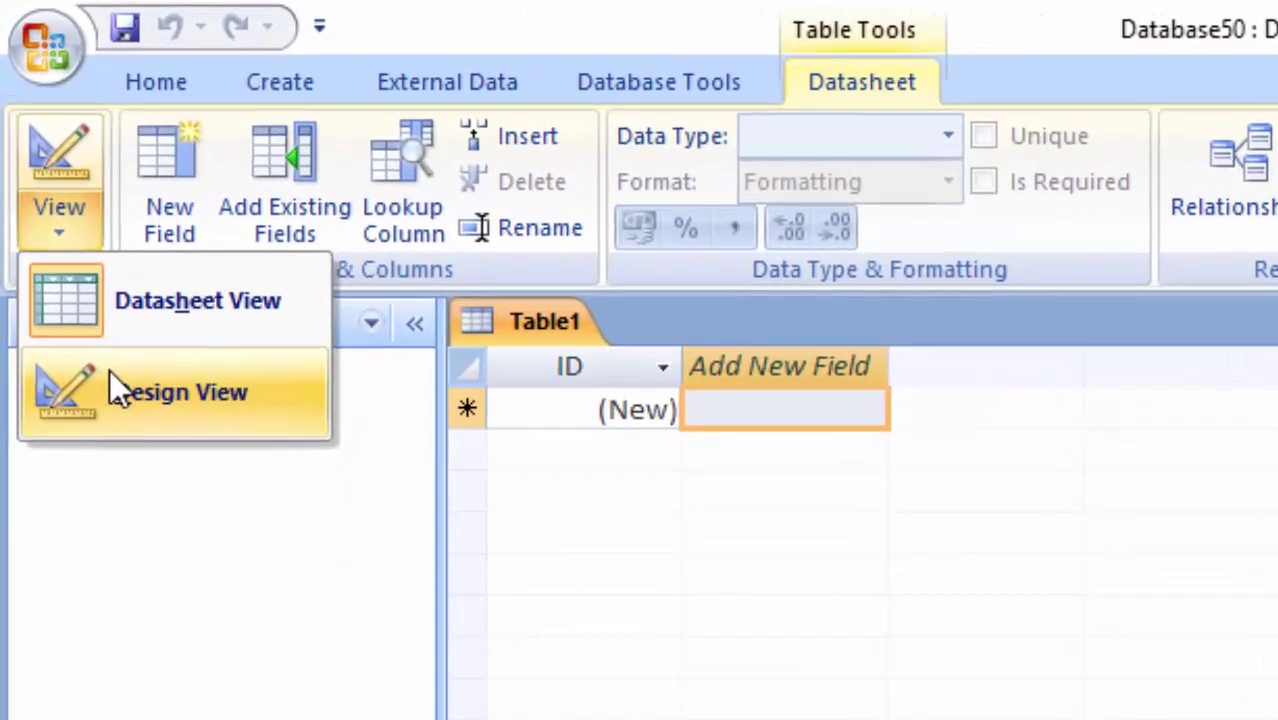
left_click(75, 320)
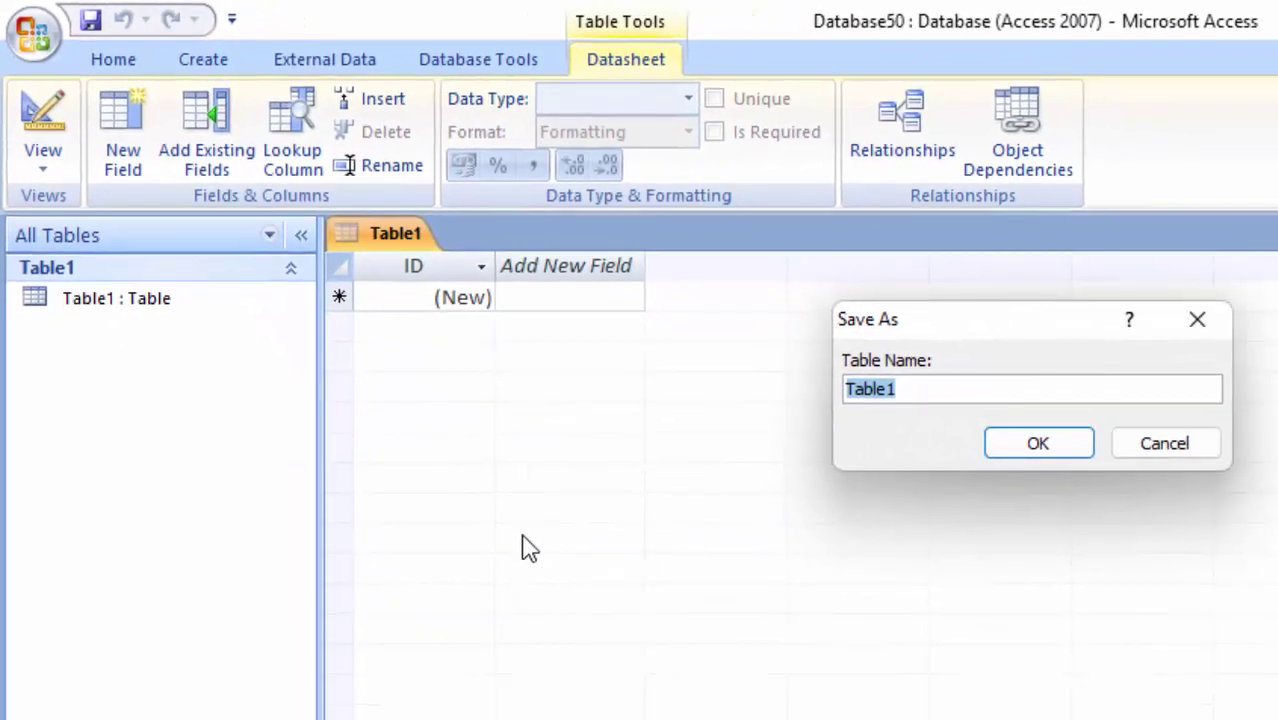
key("BackSpace")
type("Stude")
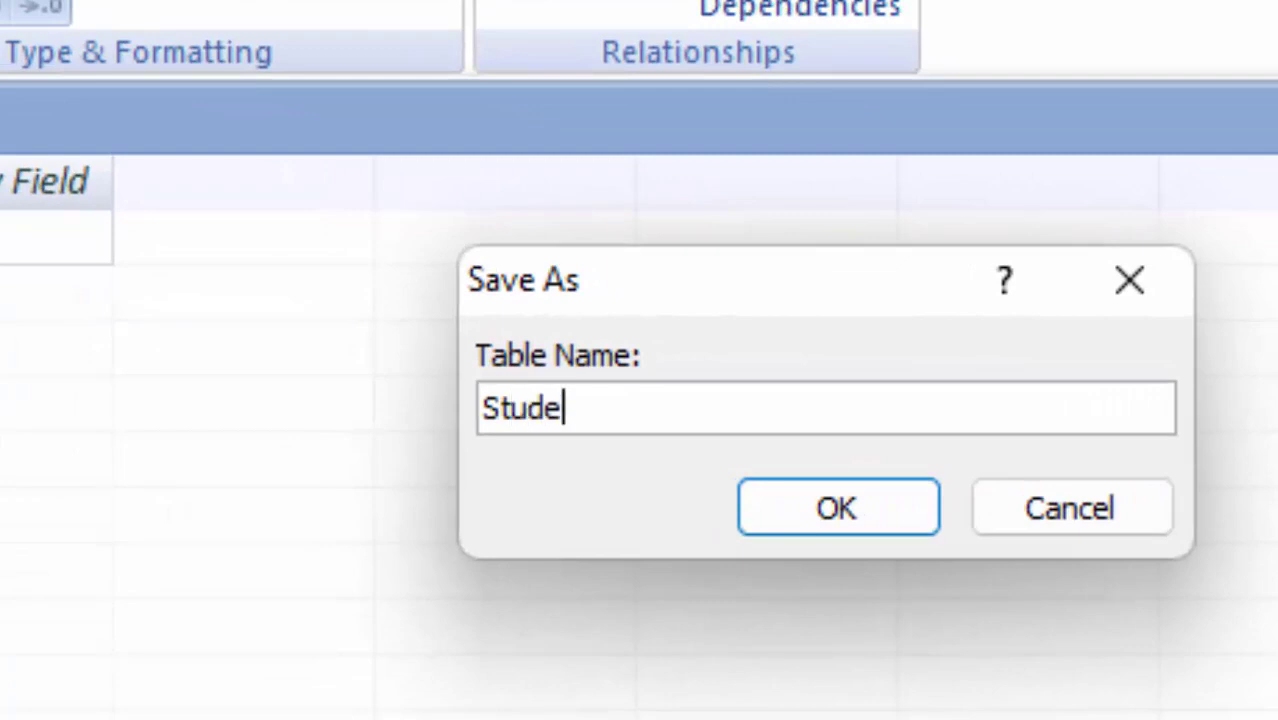
type("ntR")
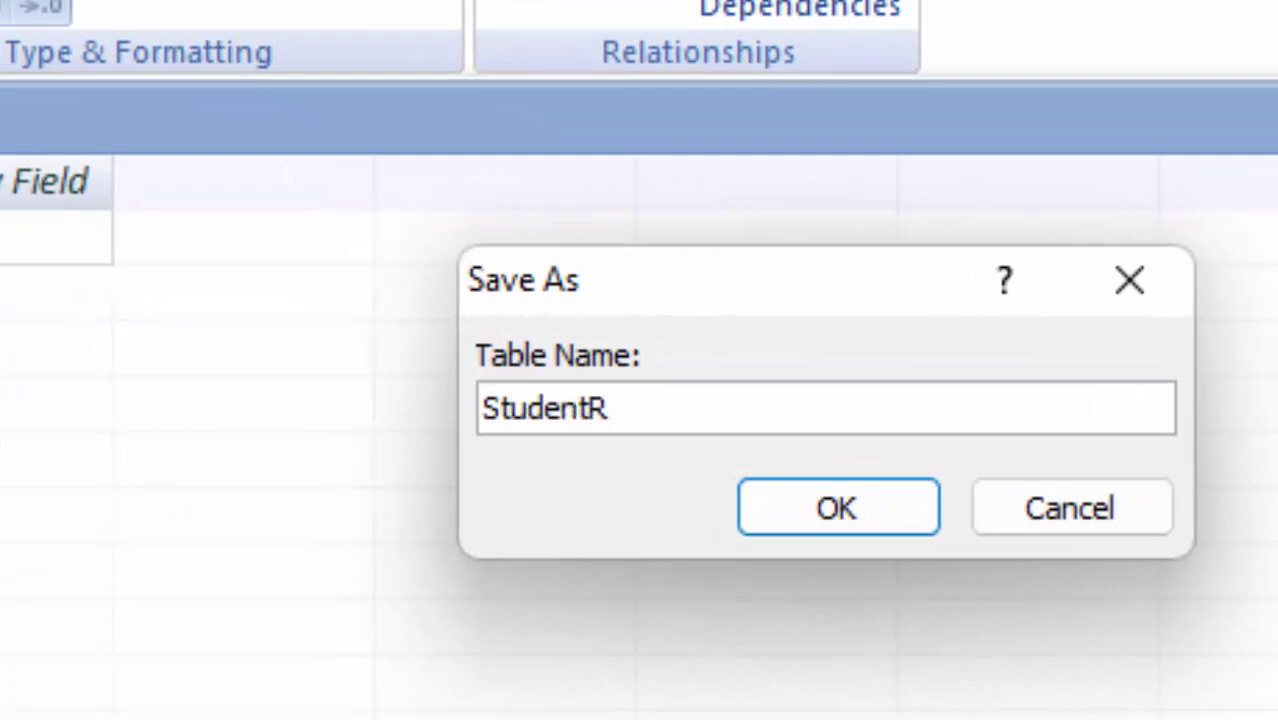
key("Return")
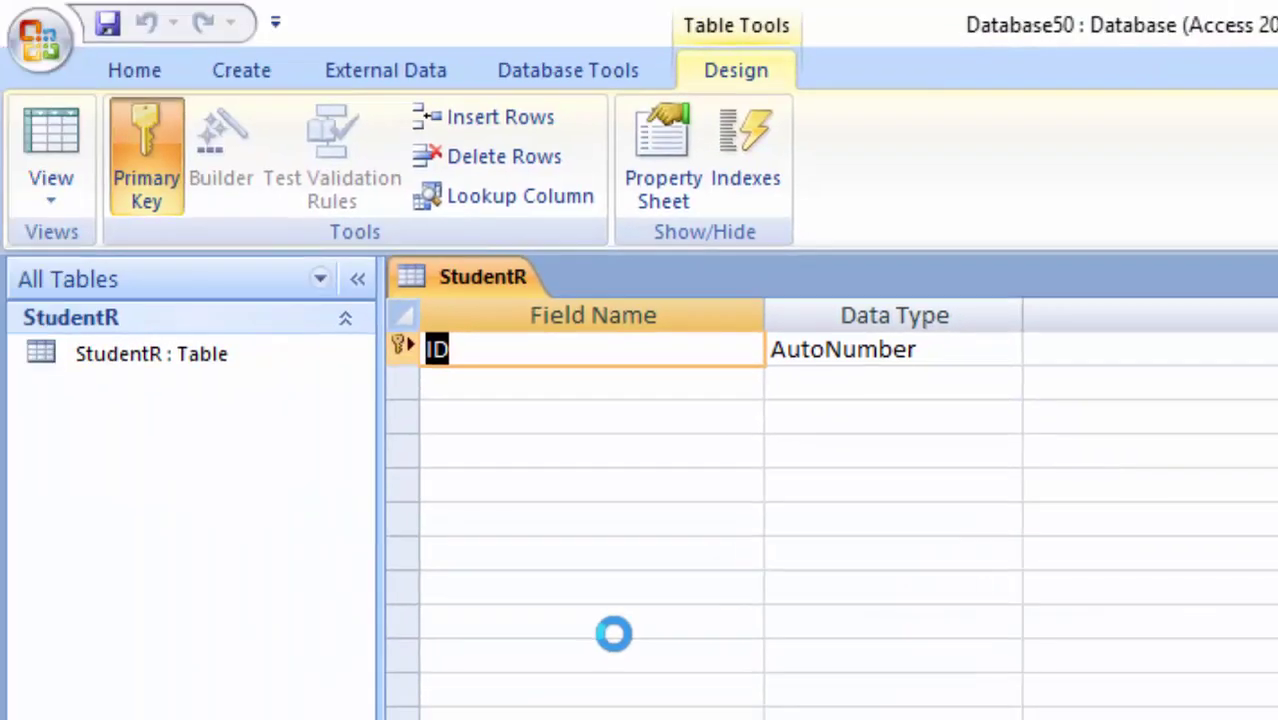
Rename the ID key field to 'Roll _Number' and add a Text field 'Name_of_student'
key("BackSpace")
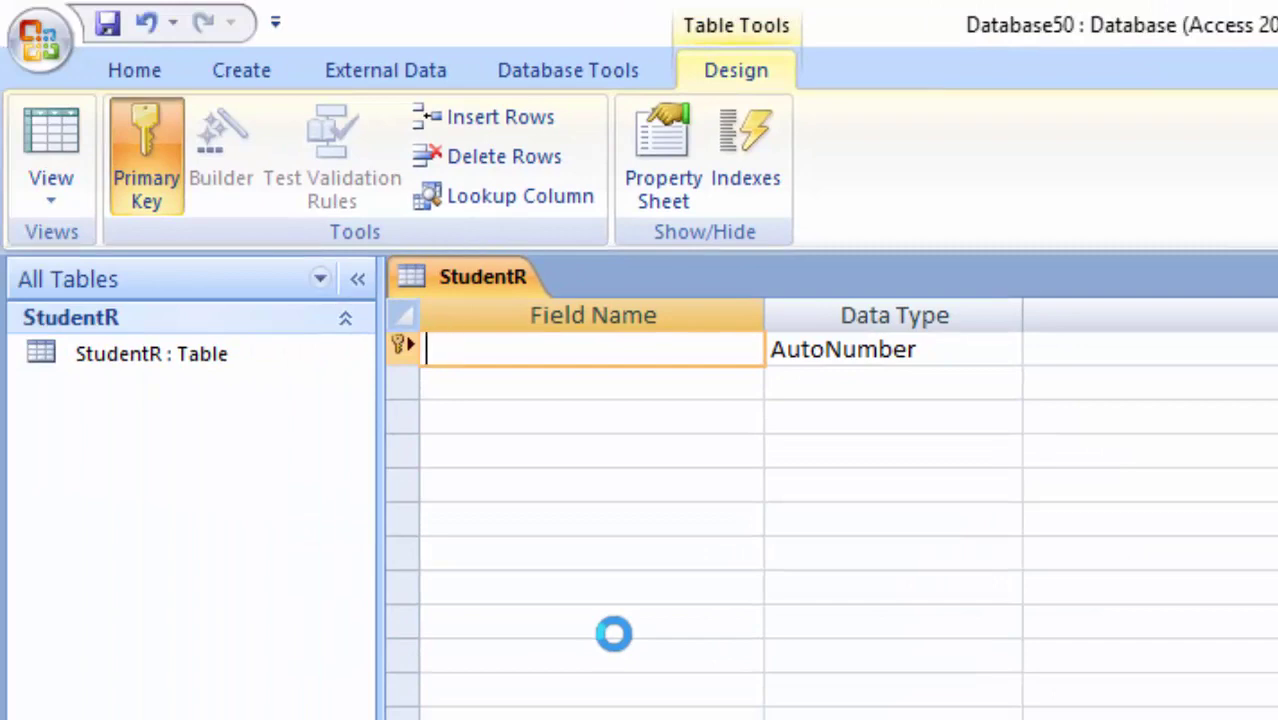
type("R")
type("oll ")
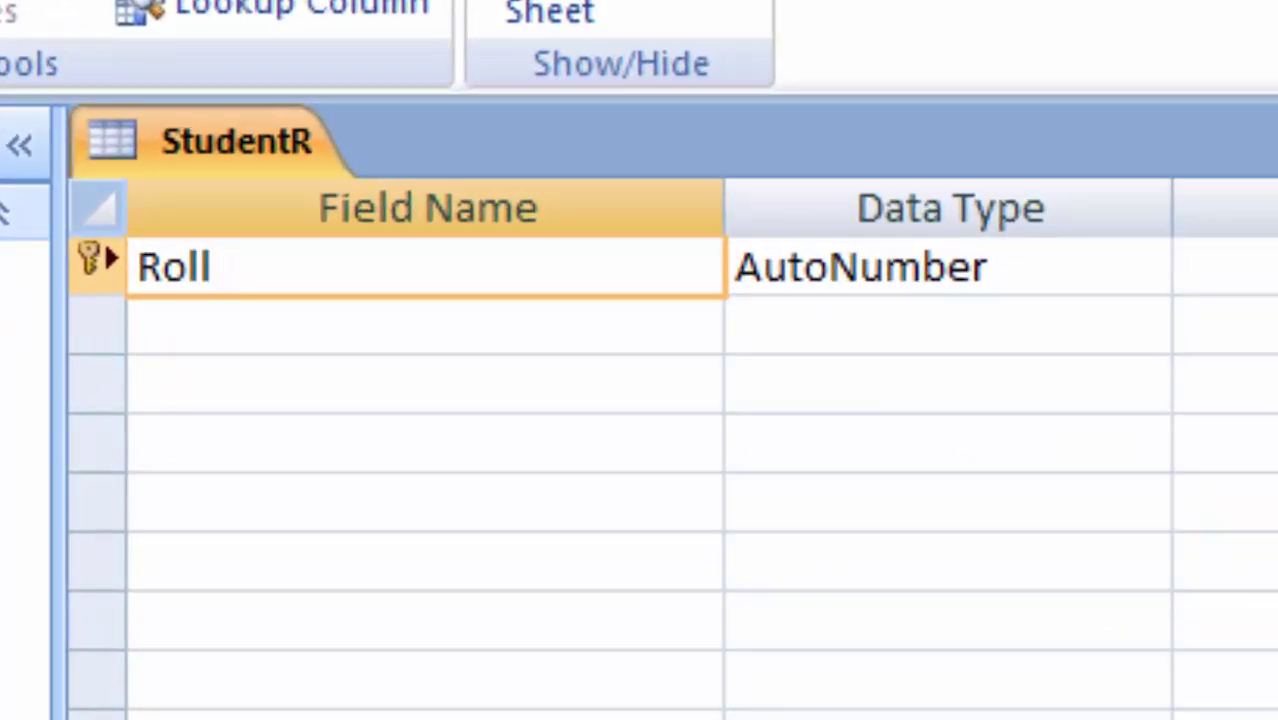
type("_Numbe")
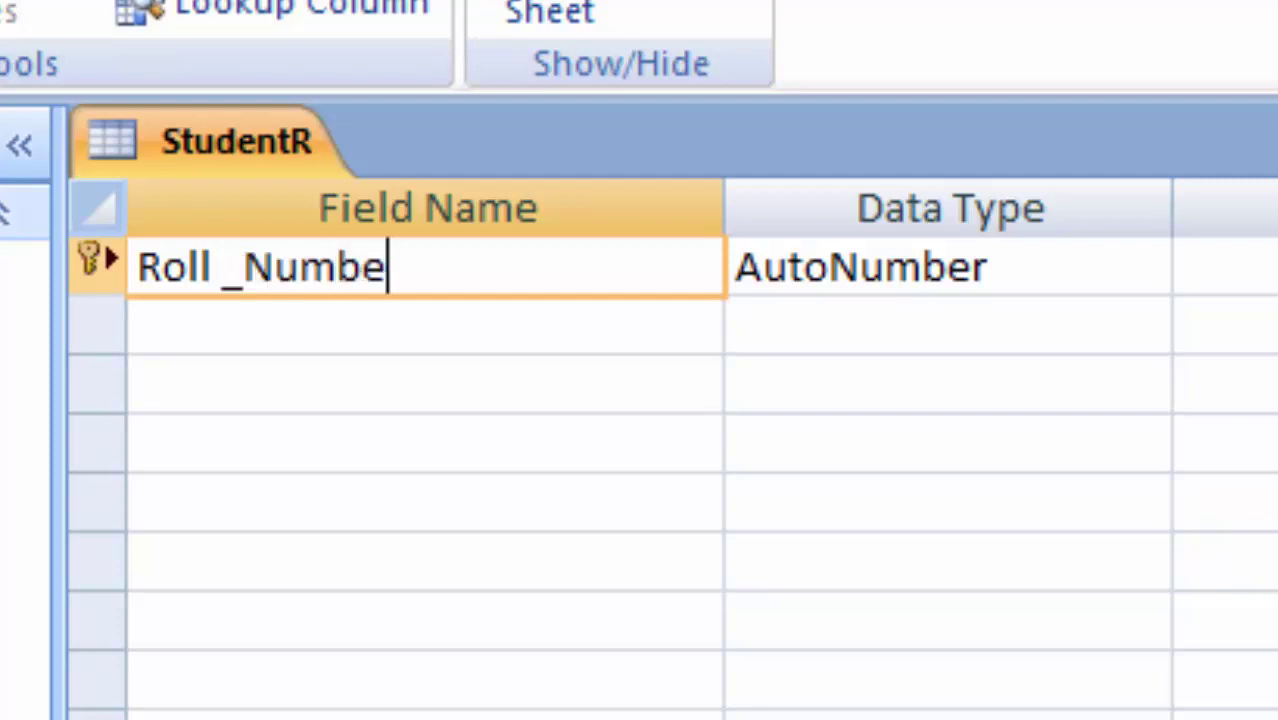
type("r")
left_click(281, 320)
type("Name")
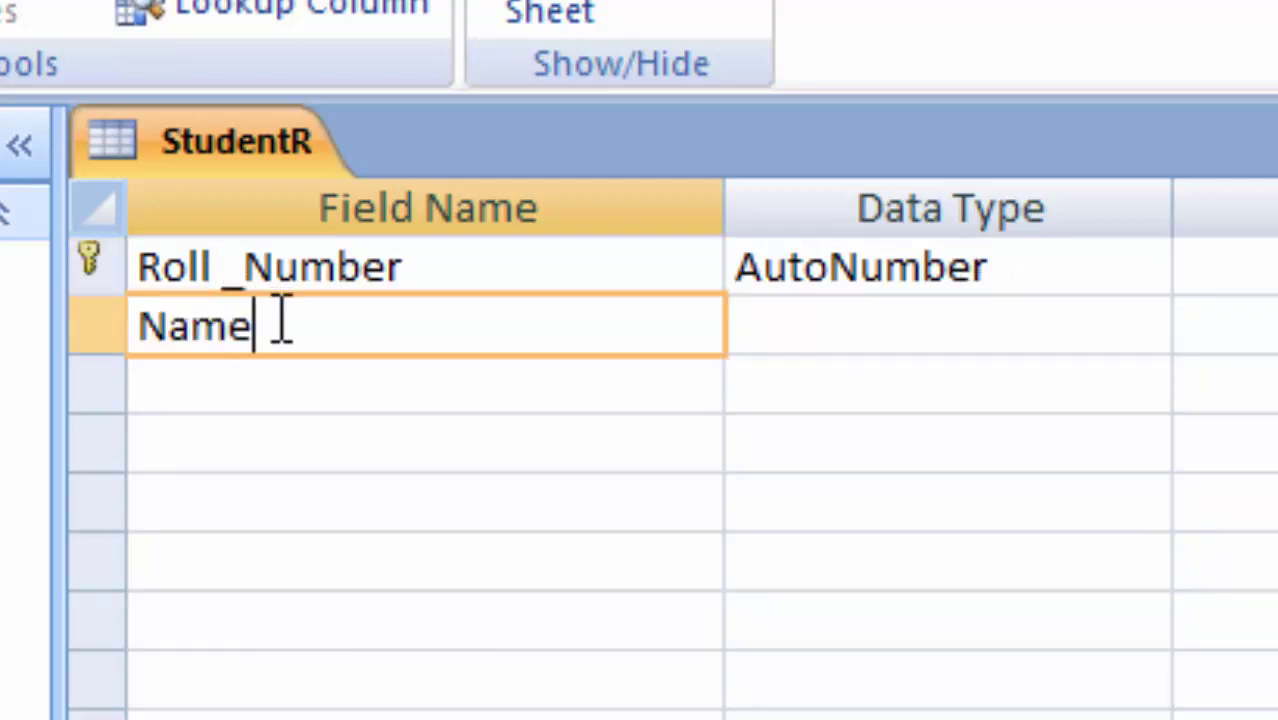
type("_of_")
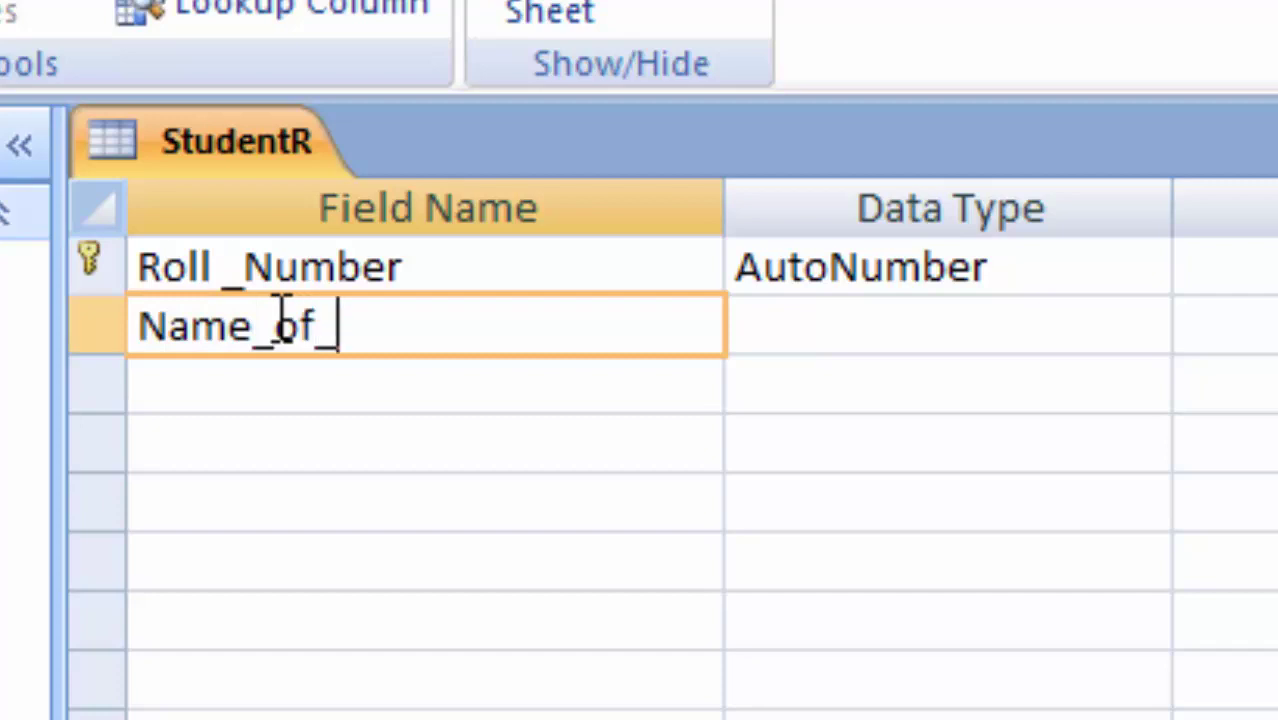
type("sti")
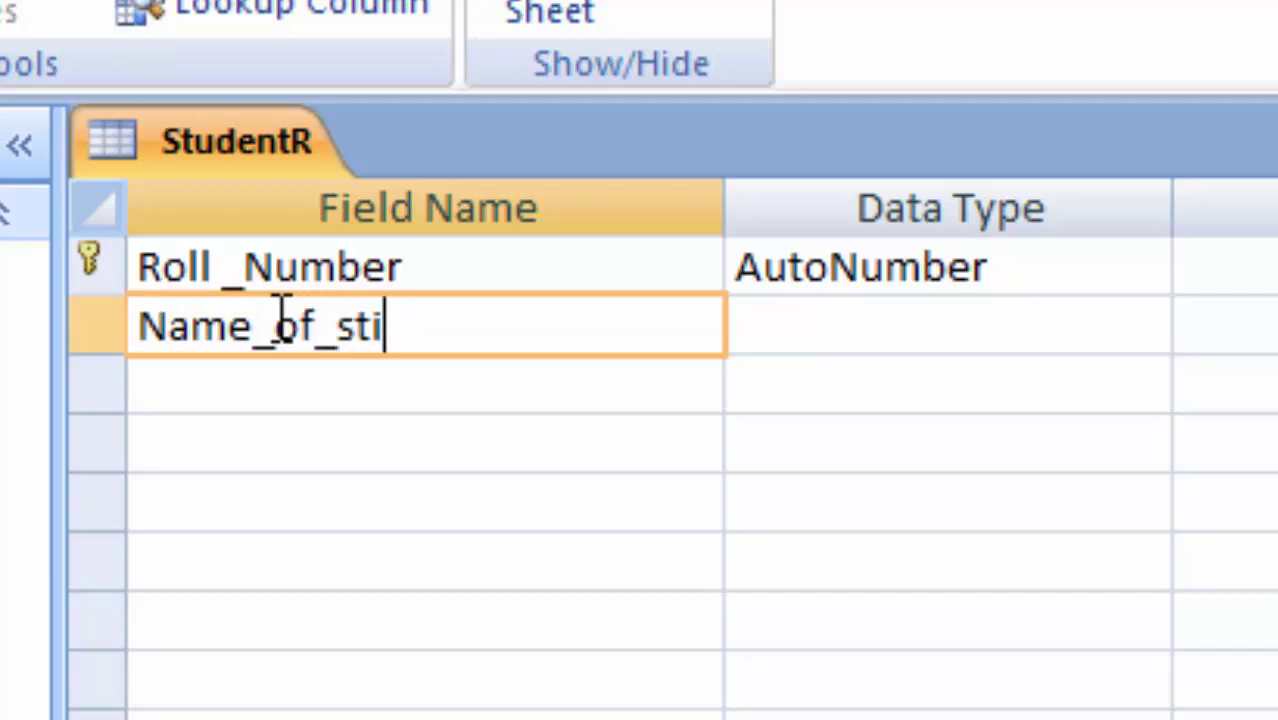
type("udent")
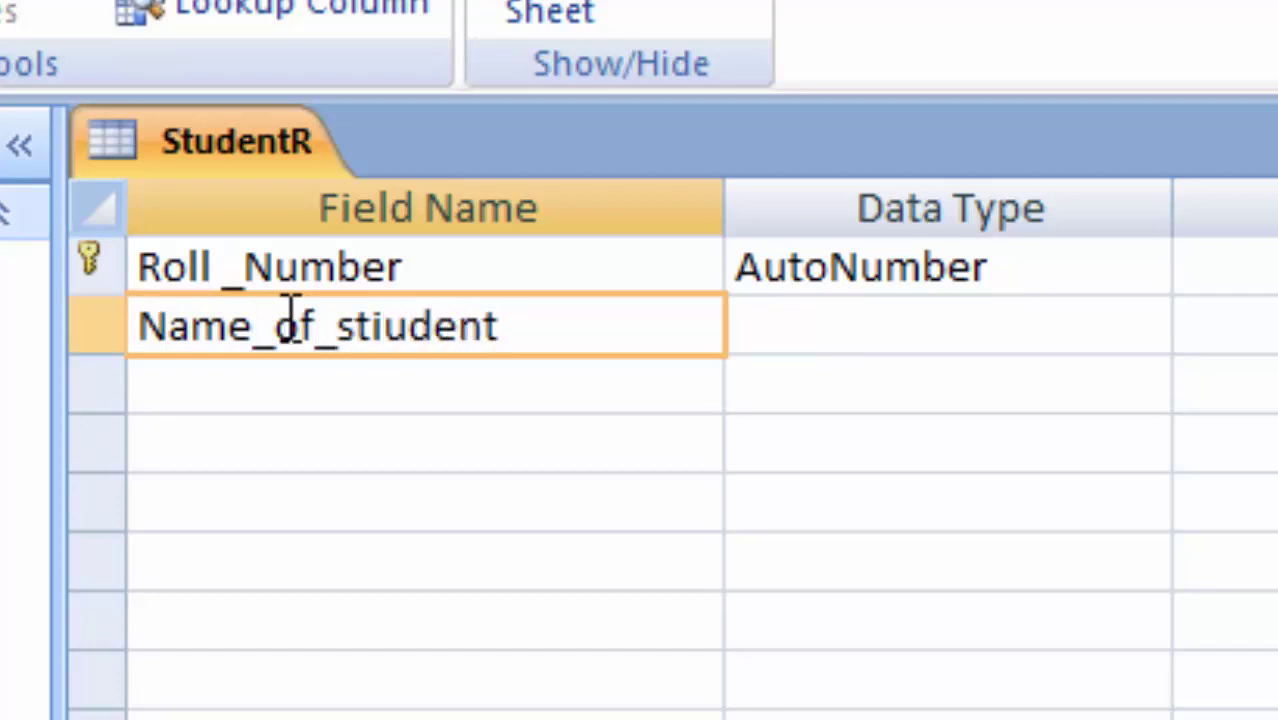
left_click(386, 330)
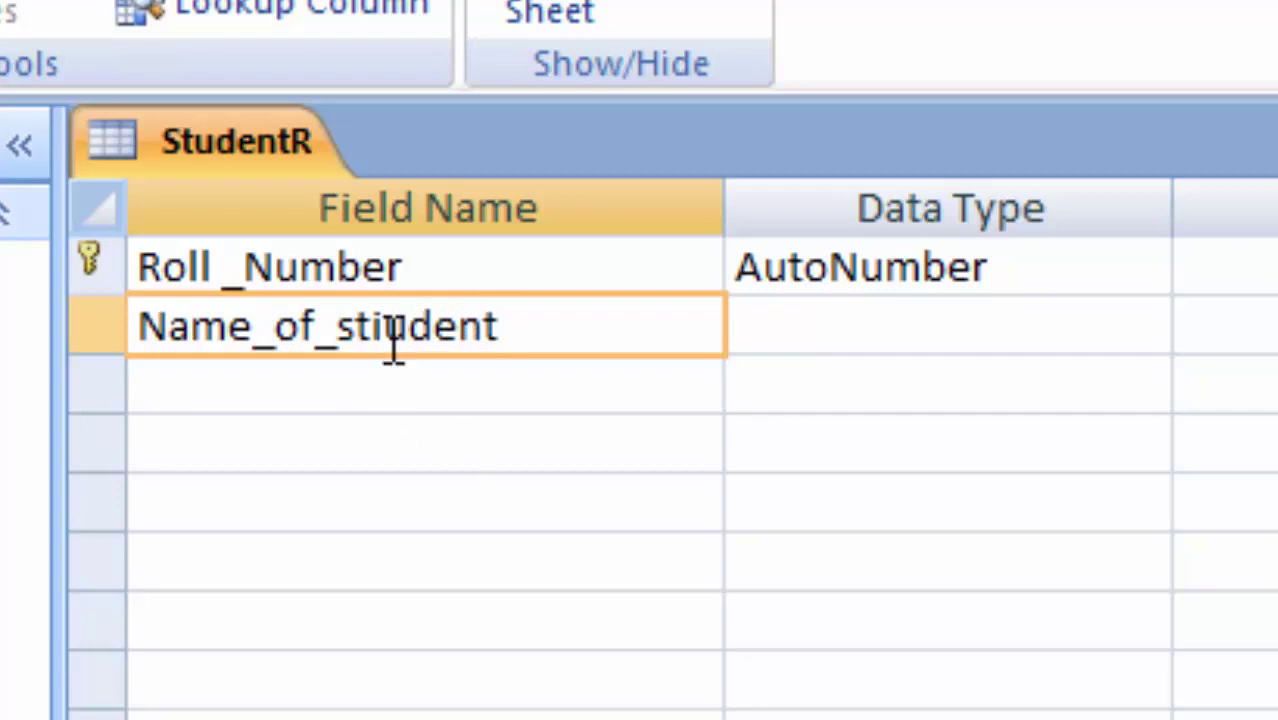
key("BackSpace")
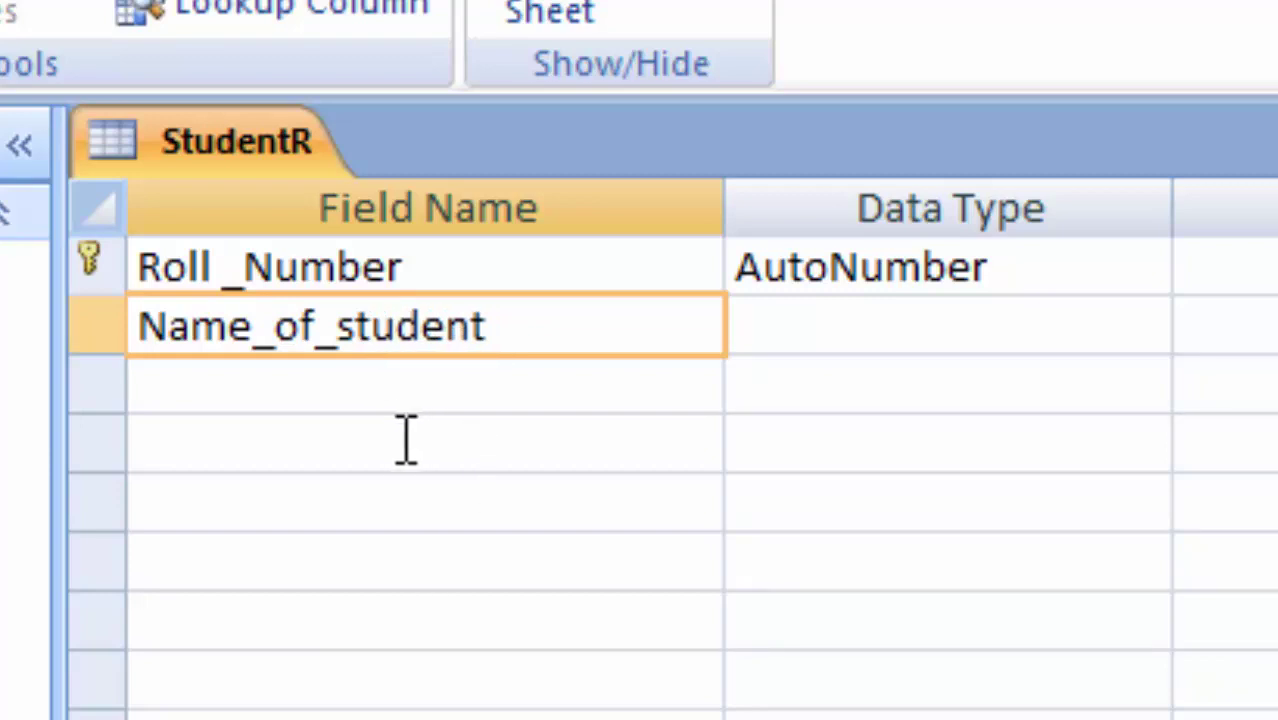
left_click(810, 348)
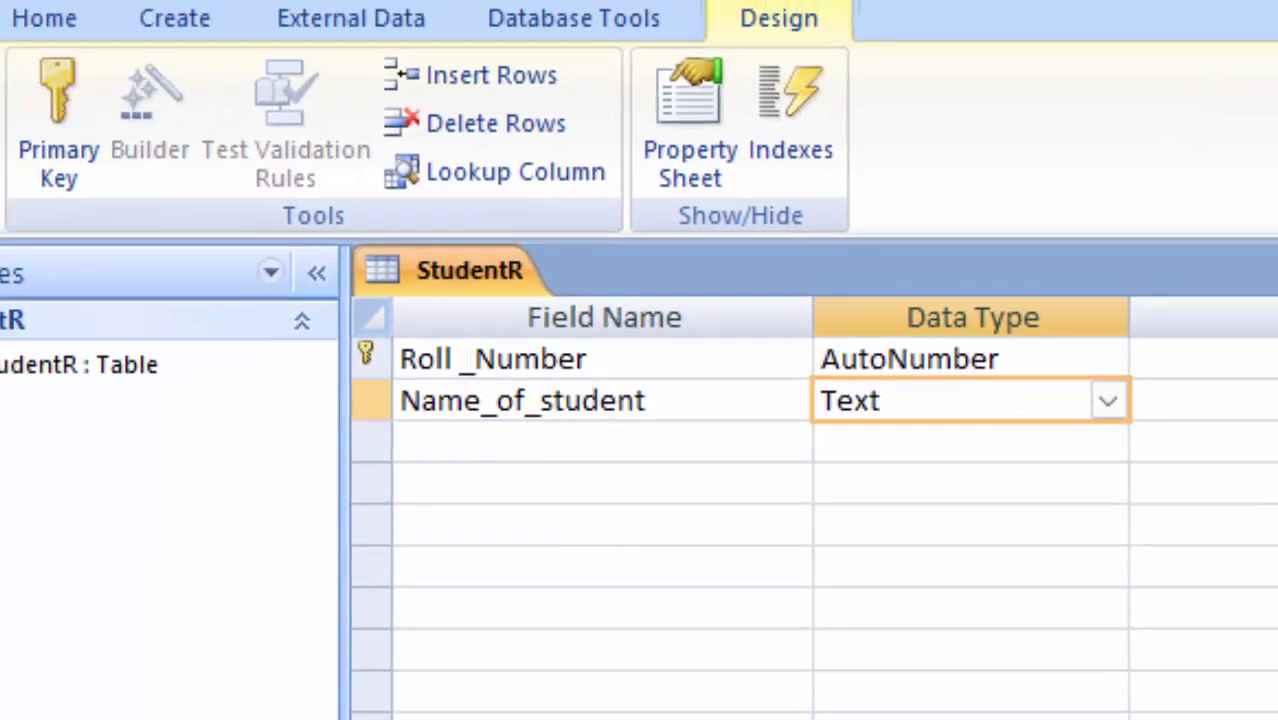
Switch StudentR to Datasheet View, saving the design, and widen both columns
left_click(57, 158)
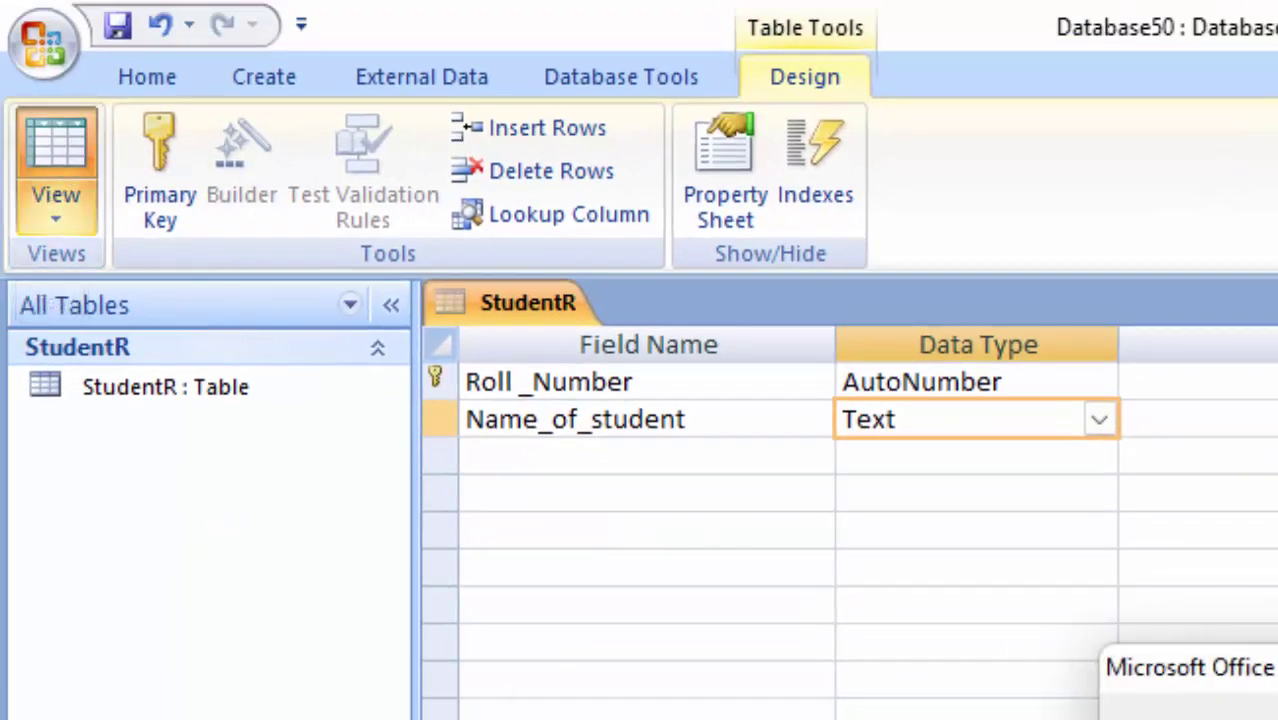
key("Return")
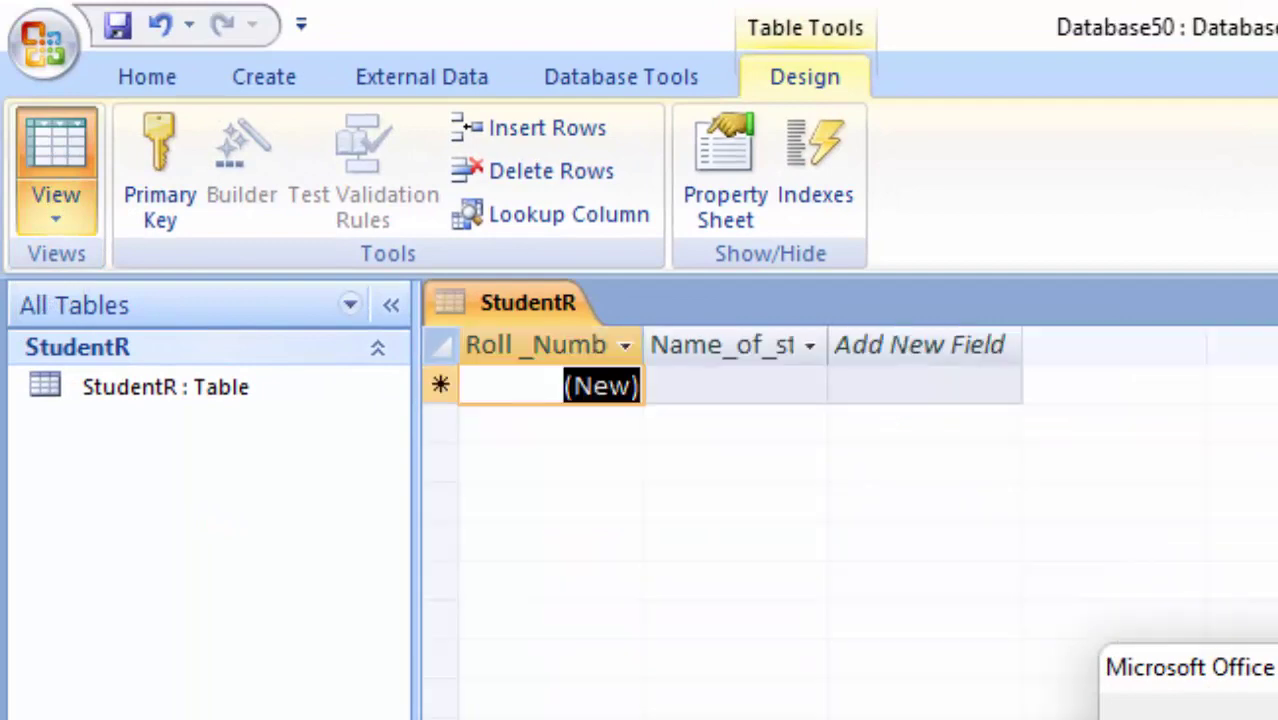
left_click_drag(644, 344, 713, 411)
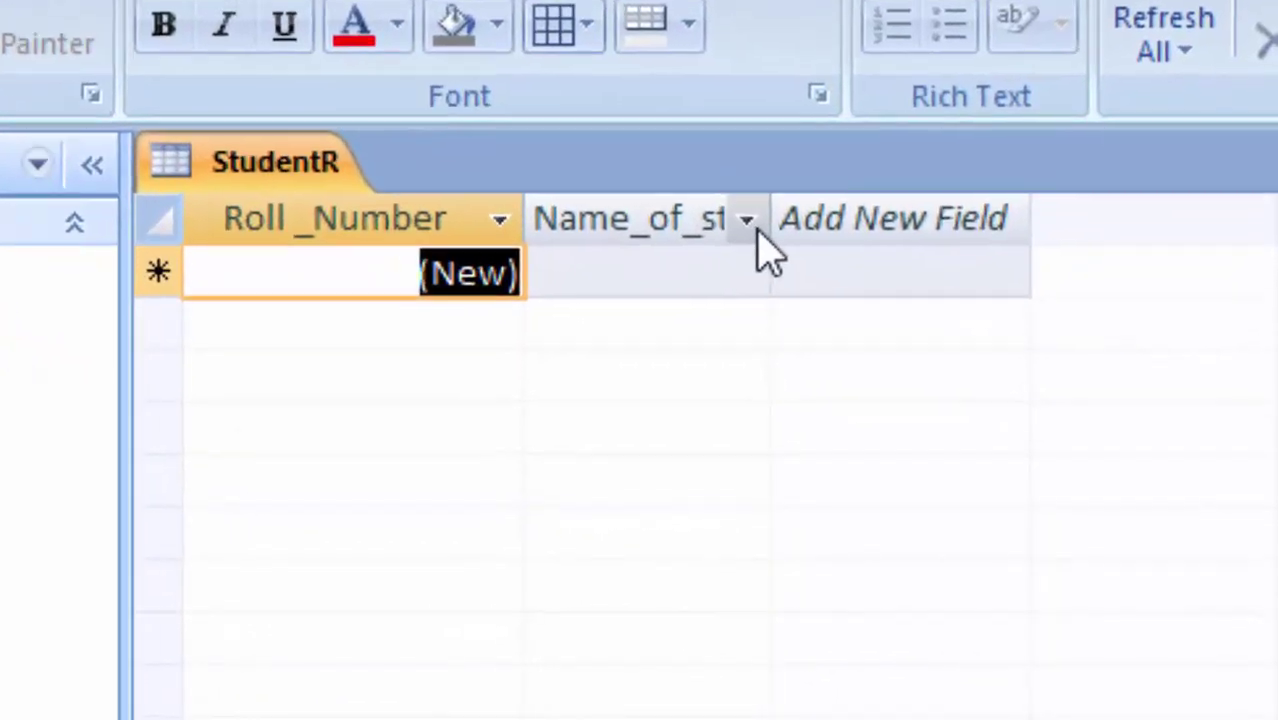
left_click_drag(762, 214, 936, 371)
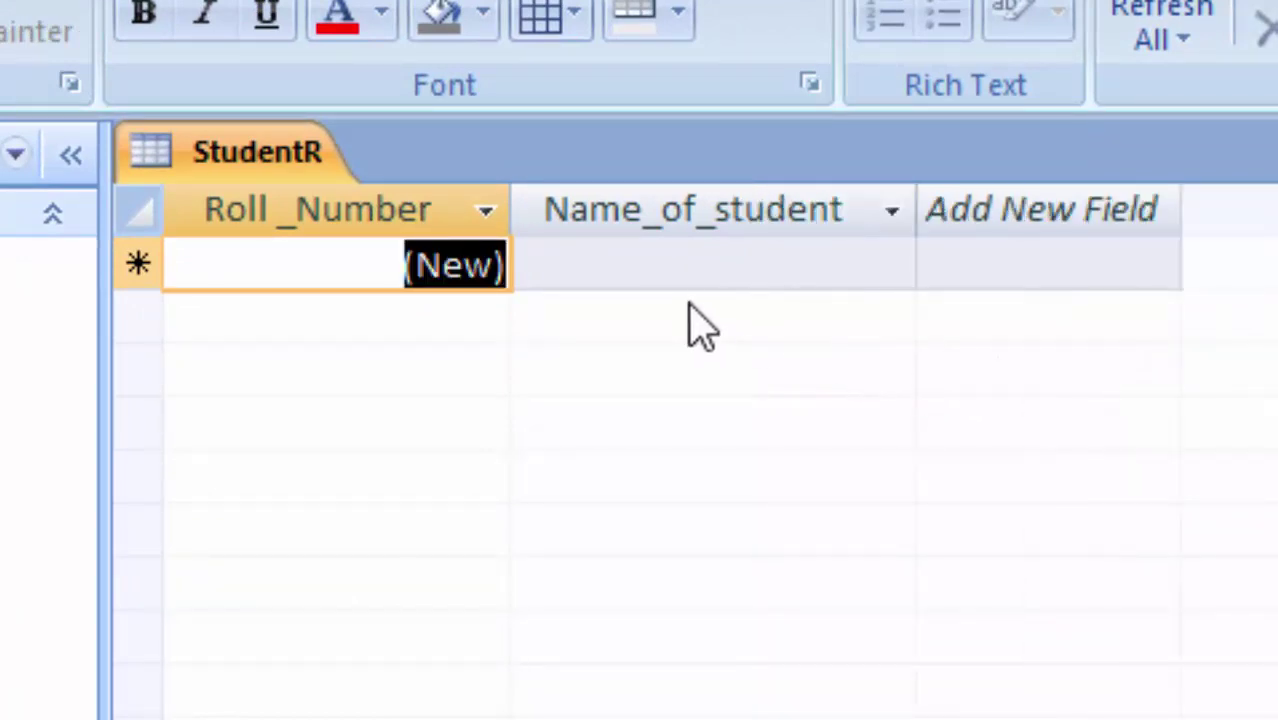
Enter the four student names as records numbered 1 to 4
left_click(675, 275)
type("R")
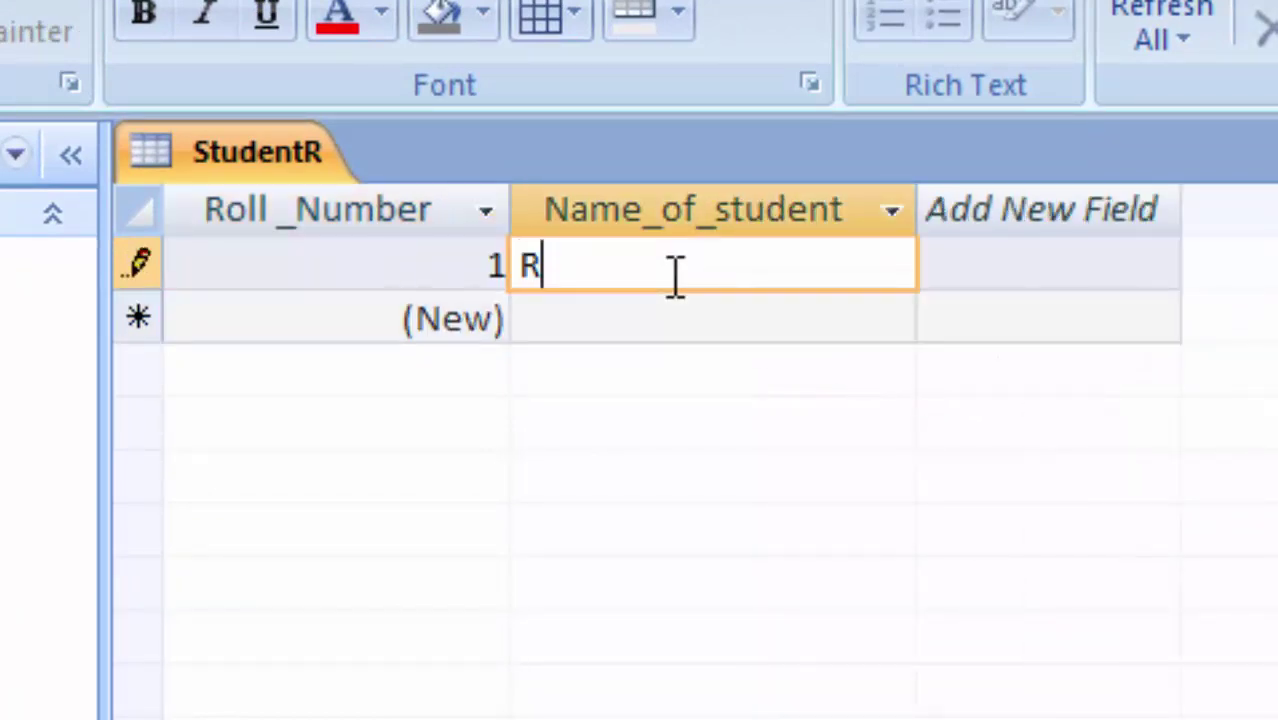
type("am")
key("Tab")
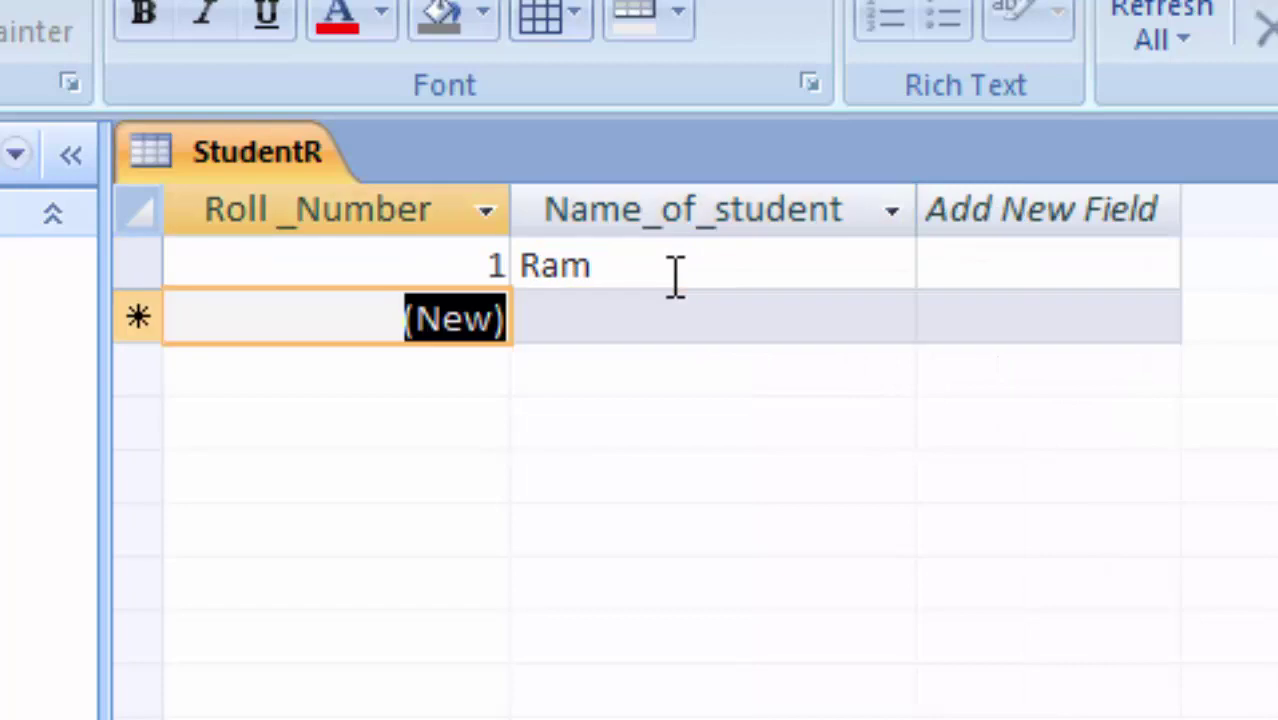
key("Tab")
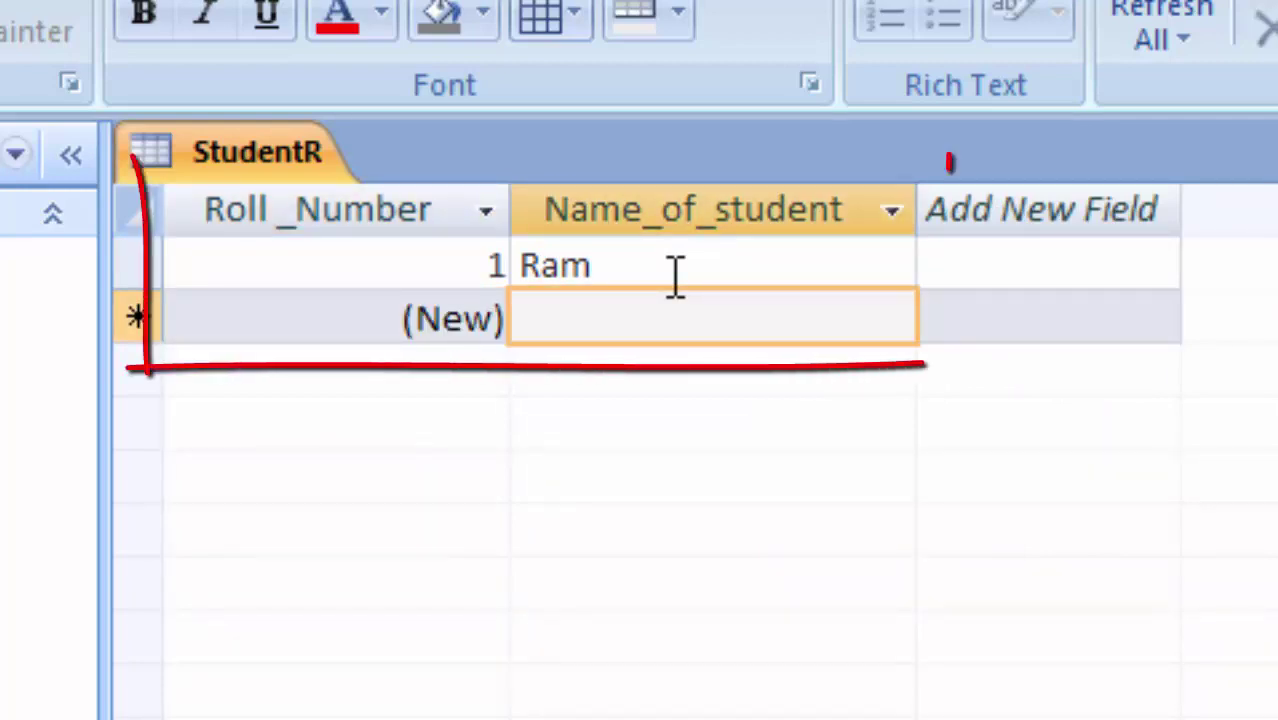
type("Shyam")
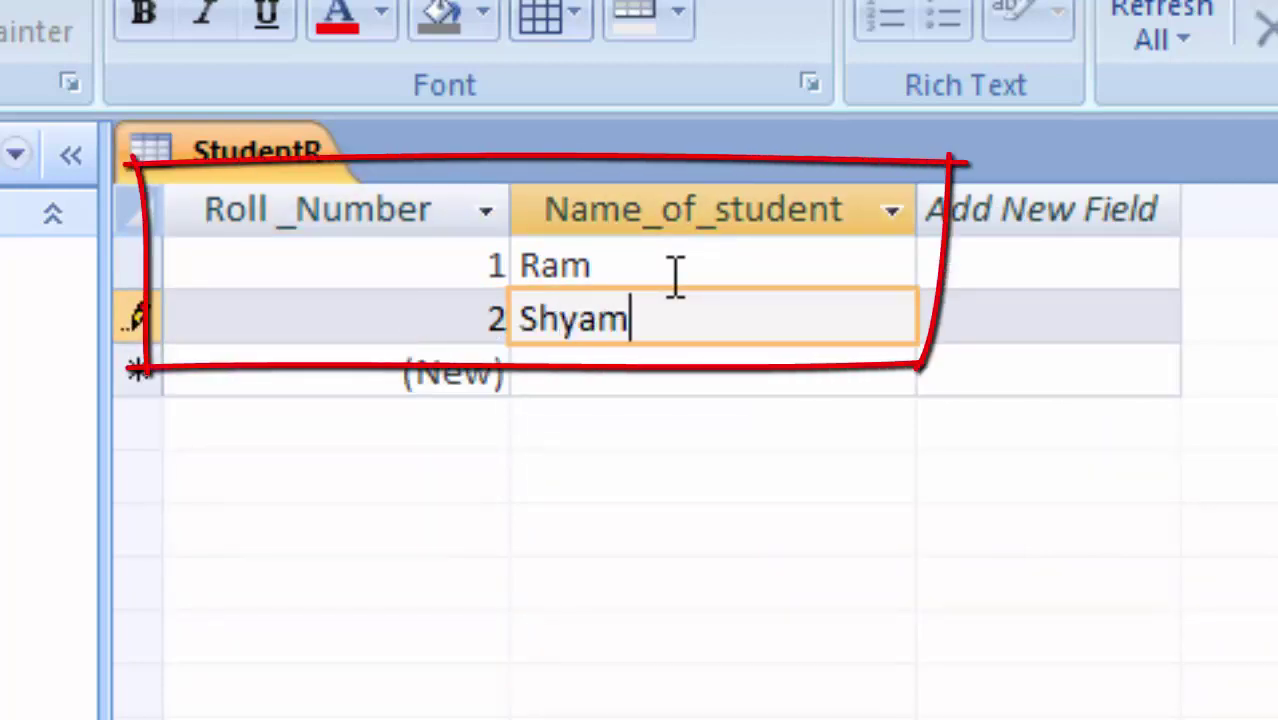
key("Tab")
key("Tab")
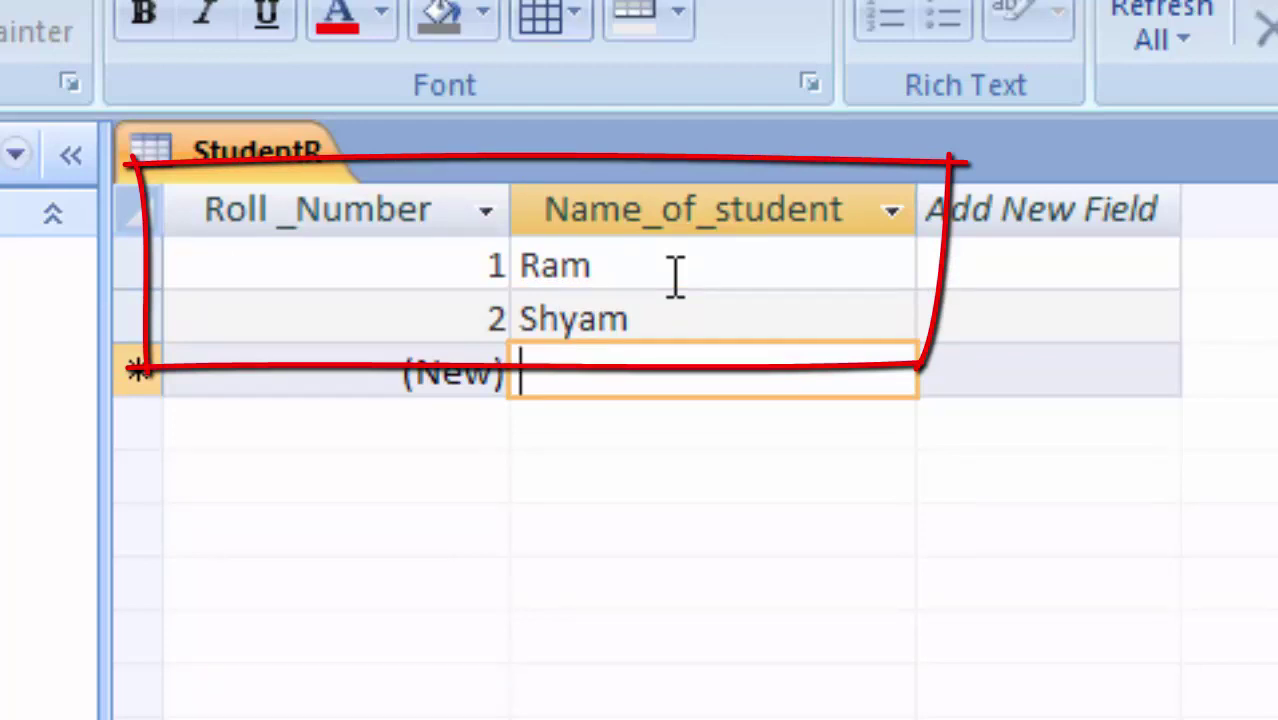
type("Mohan")
key("Tab")
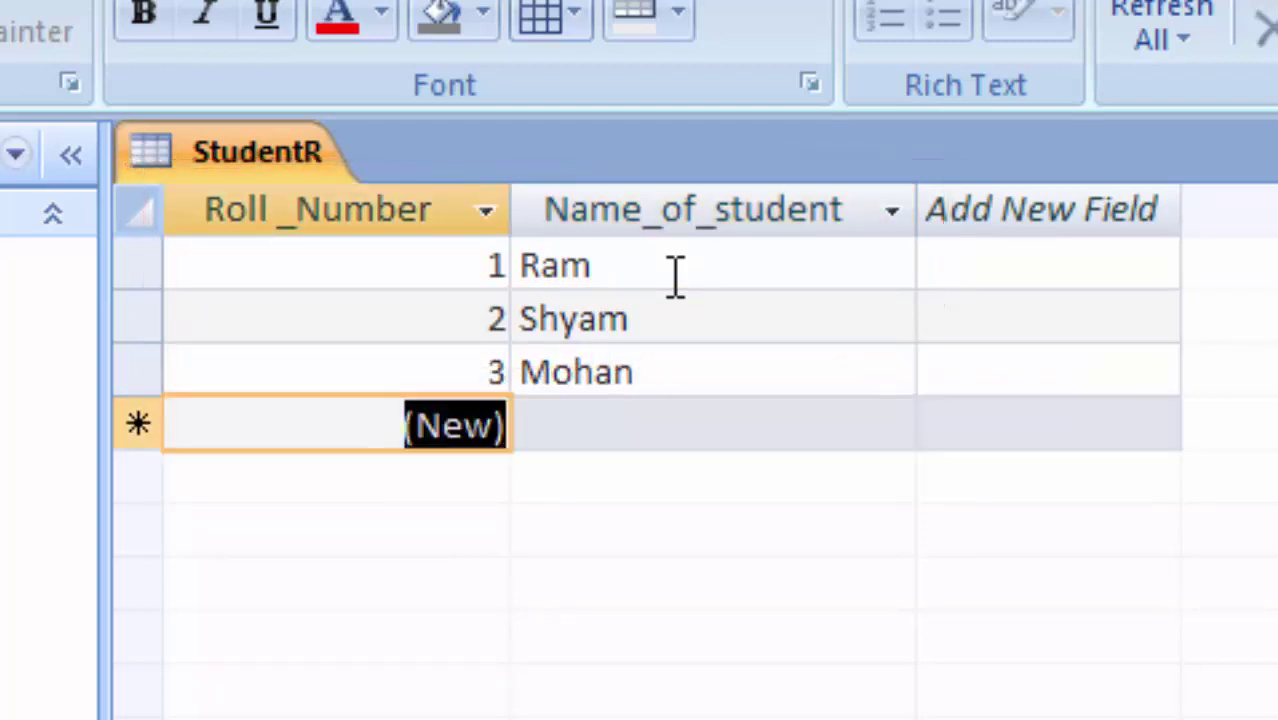
key("Tab")
type("G")
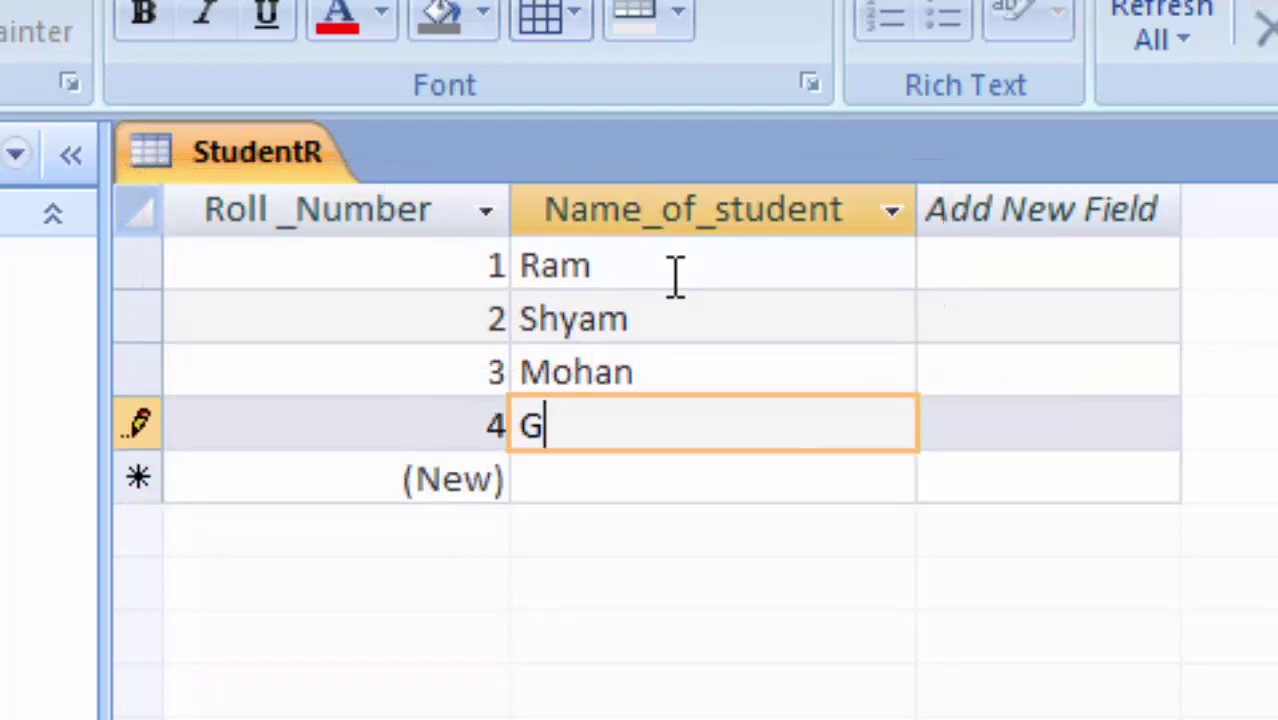
type("uarav")
key("Tab")
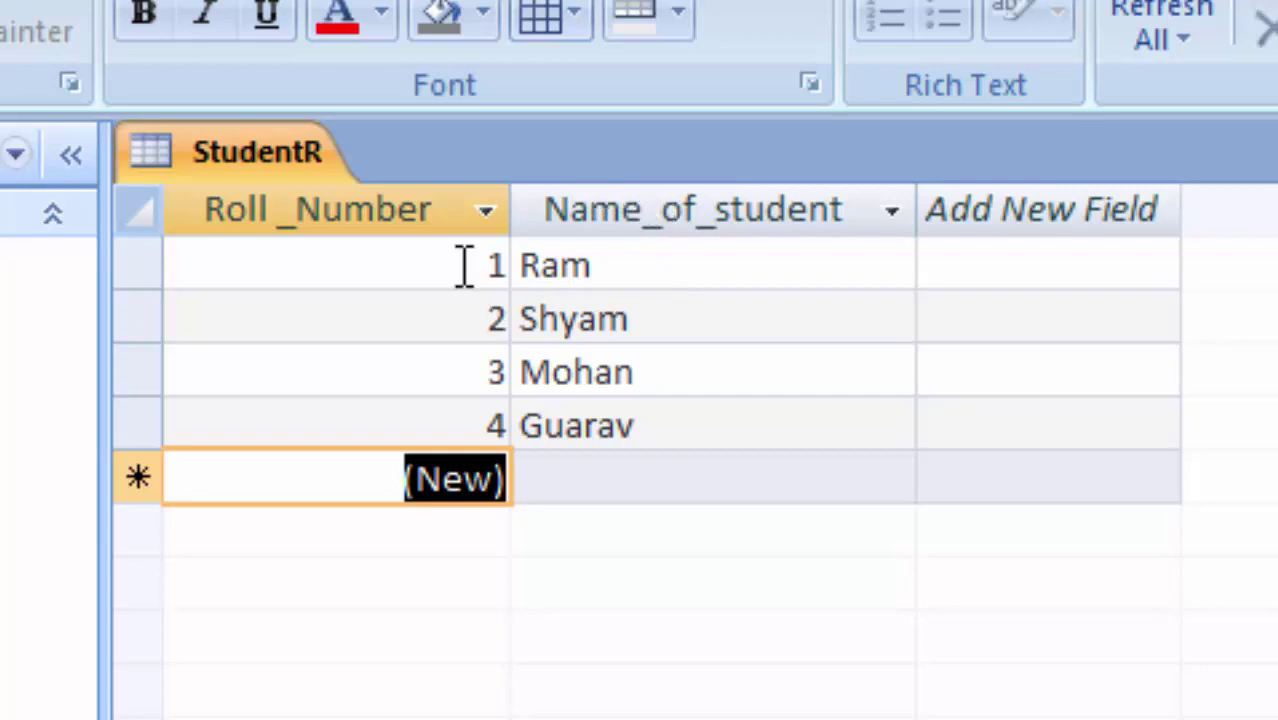
Close the StudentR table, saving its layout changes
right_click(253, 160)
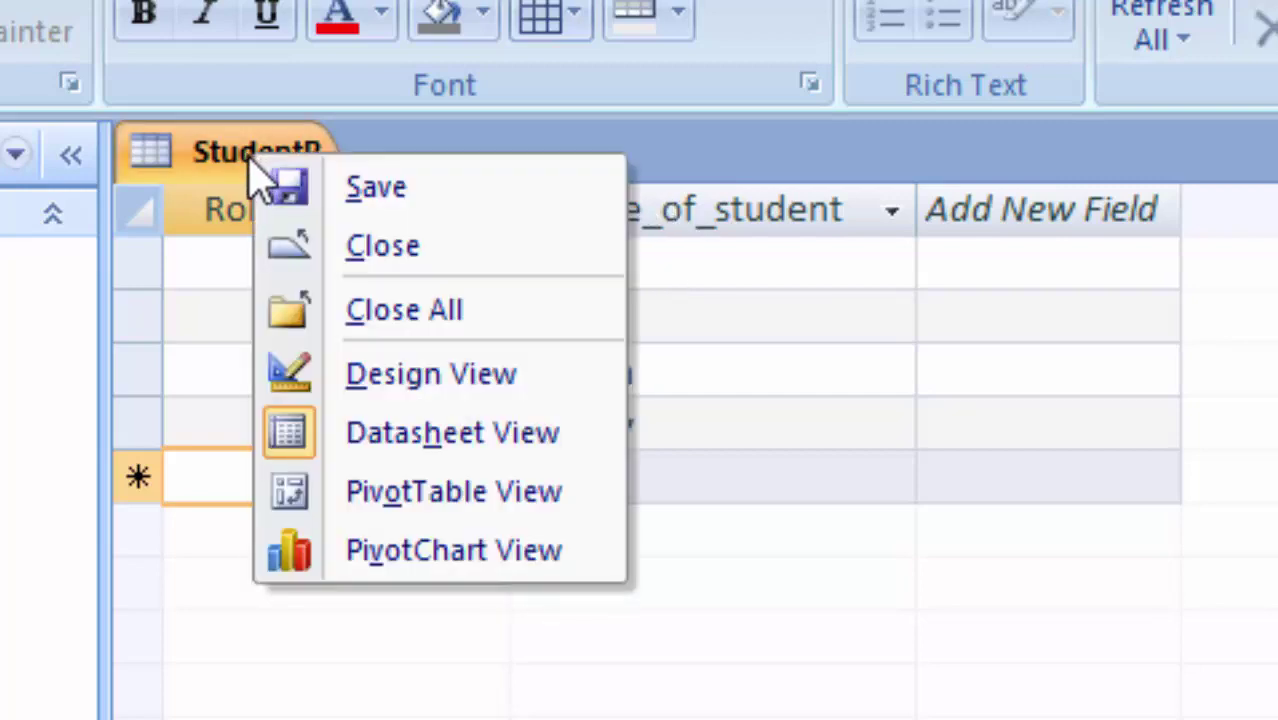
left_click(380, 252)
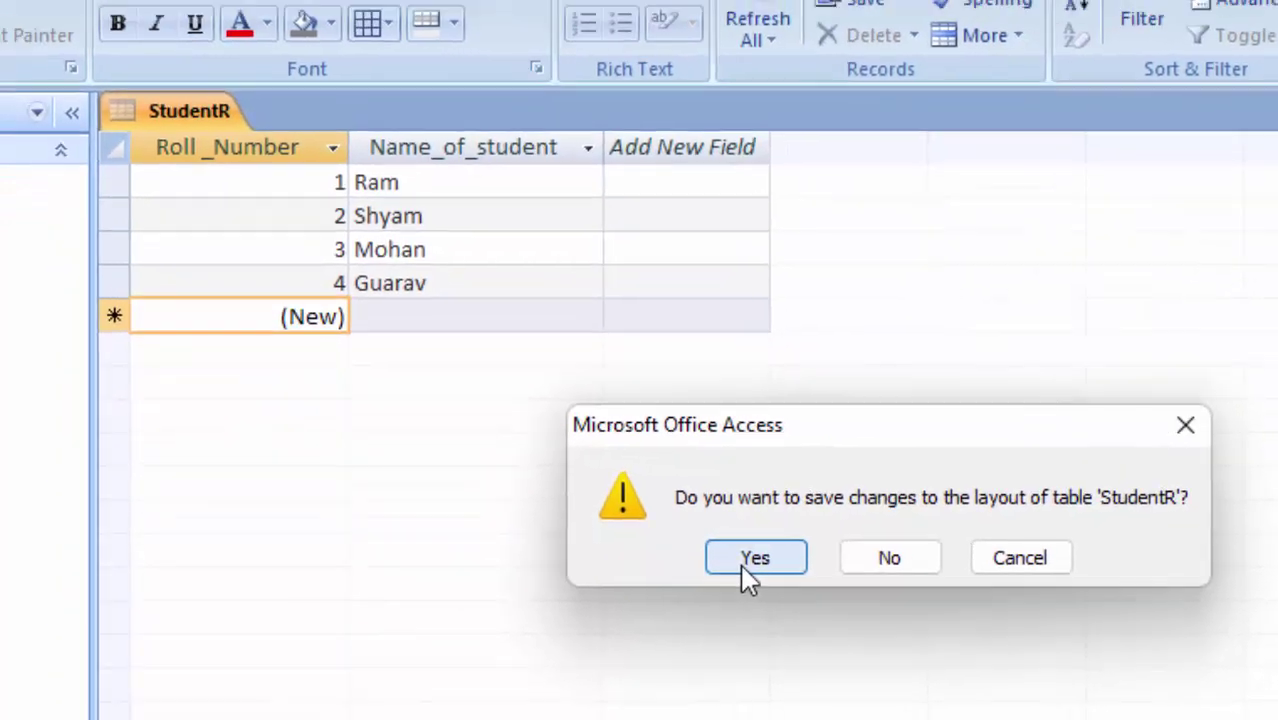
left_click(745, 560)
Start a new query in Query Design with no tables and switch it to SQL View
left_click(157, 18)
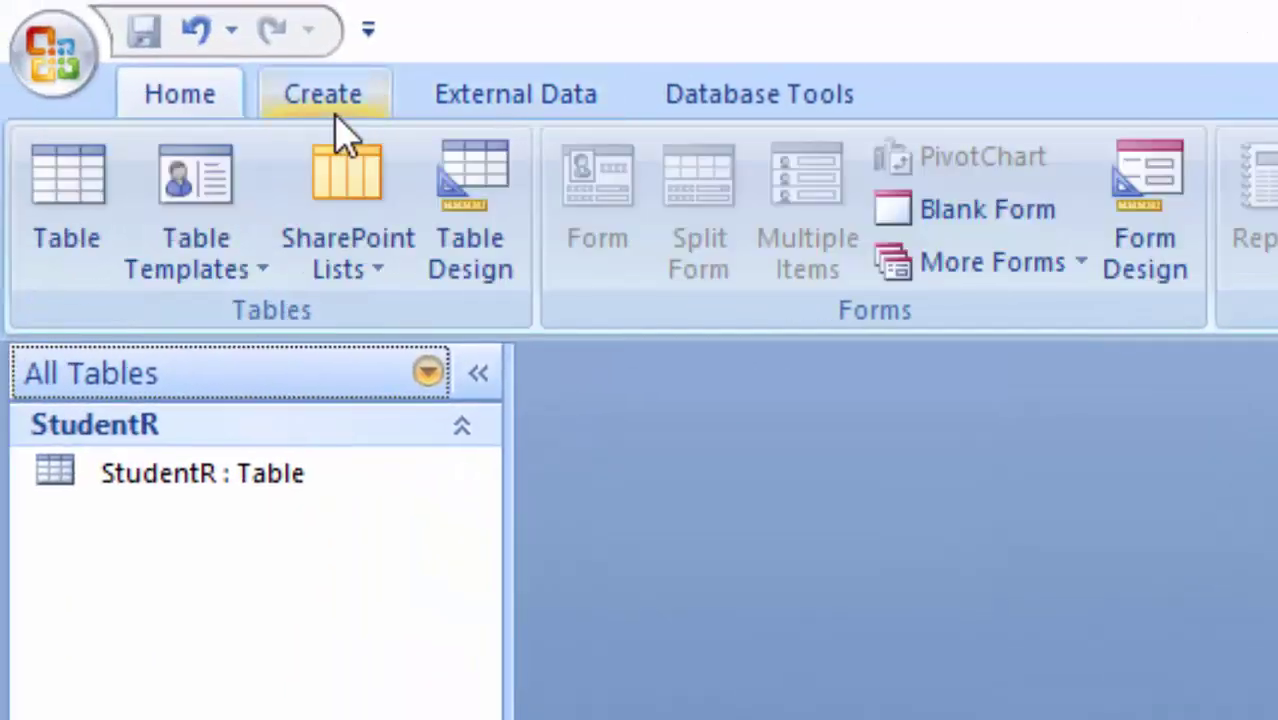
left_click(1160, 128)
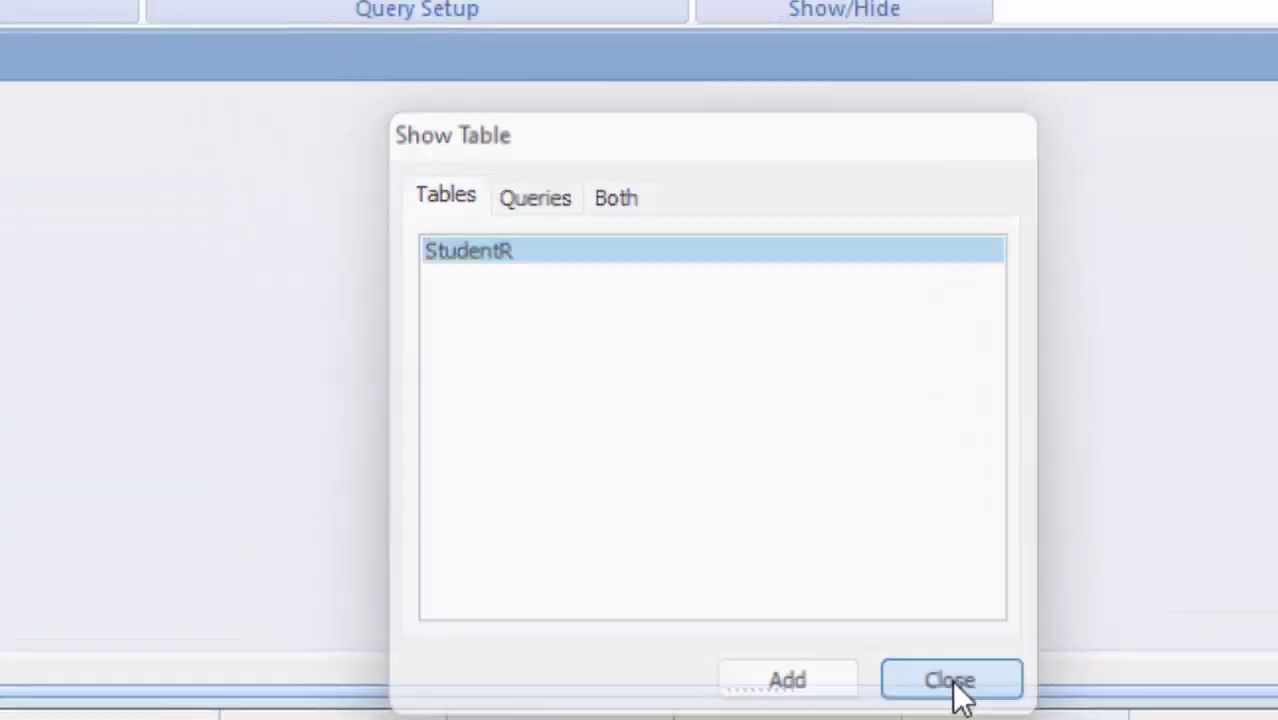
left_click(950, 679)
left_click(20, 165)
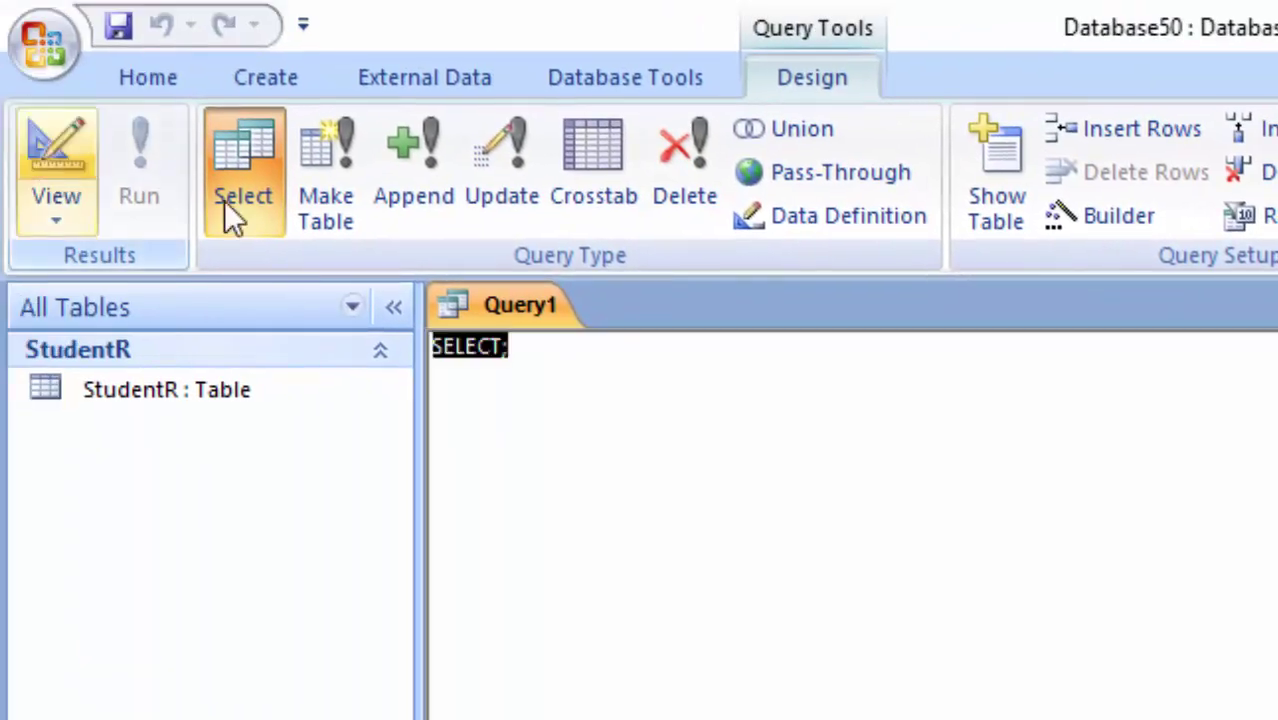
Write 'Insert into StudentR (Roll_Number) select 45 as expr1;', run it, and dismiss the unknown-field error
key("Delete")
type("inse")
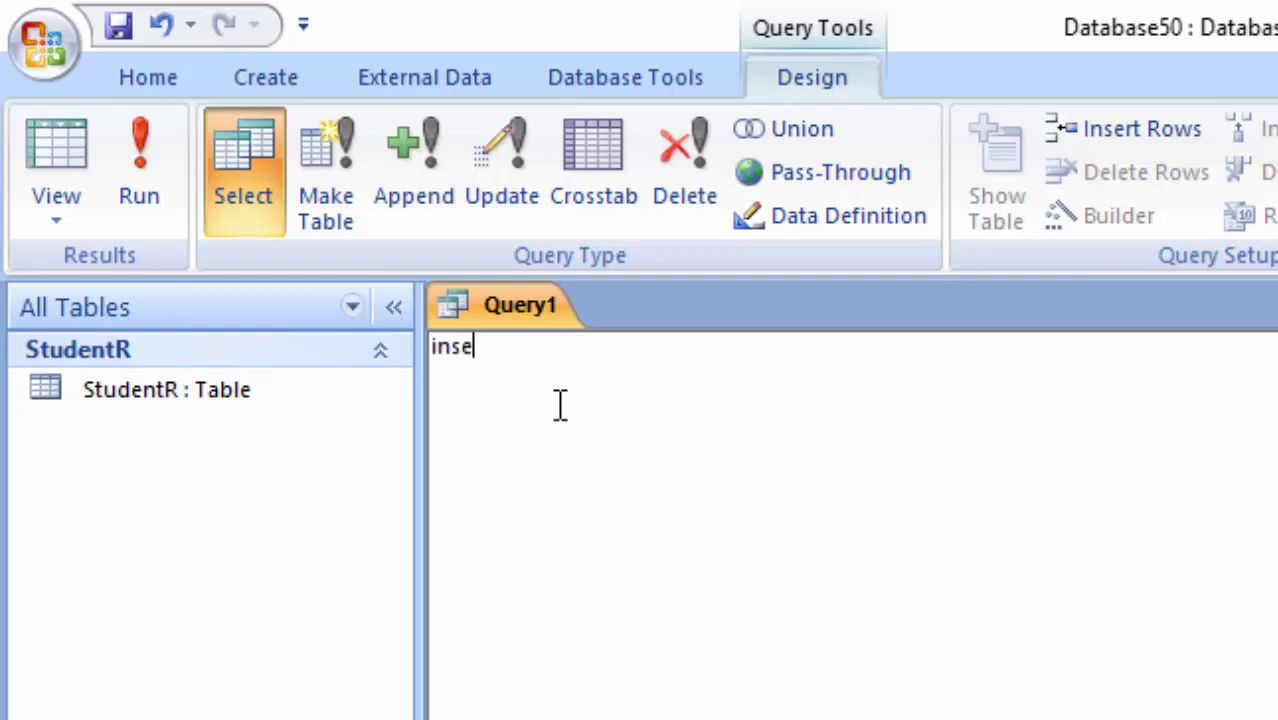
type("rt into")
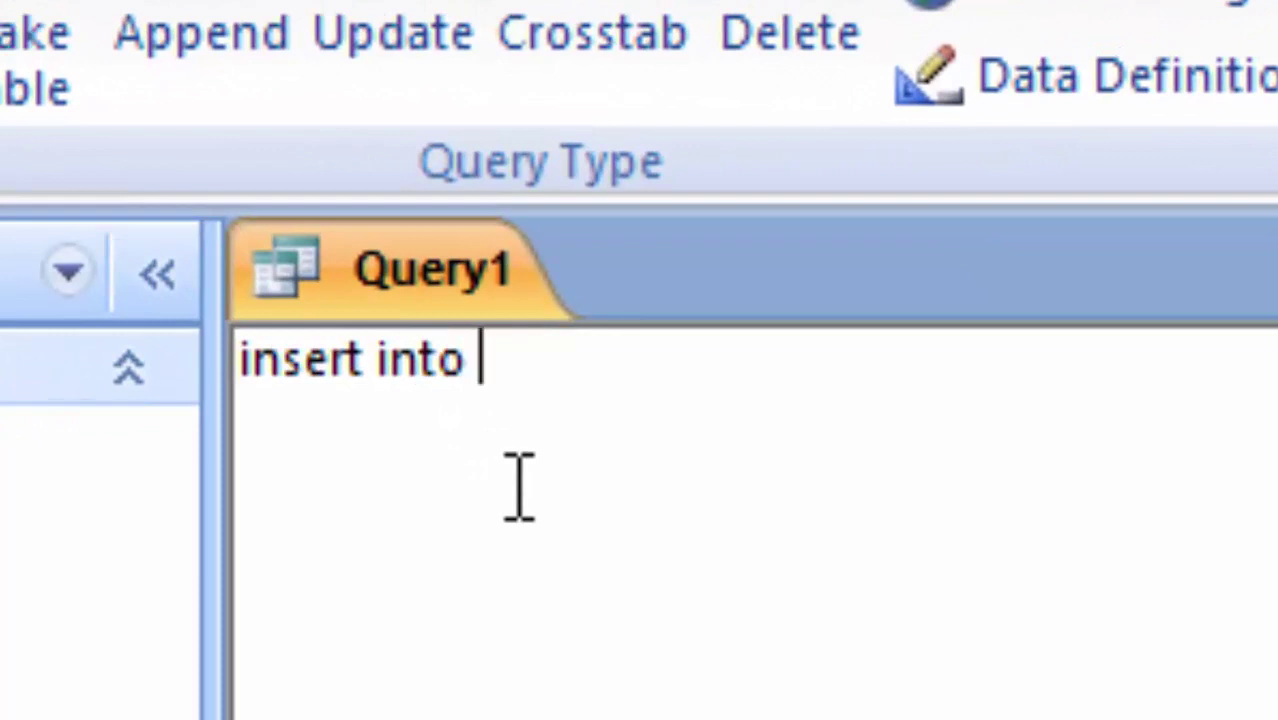
type(" S")
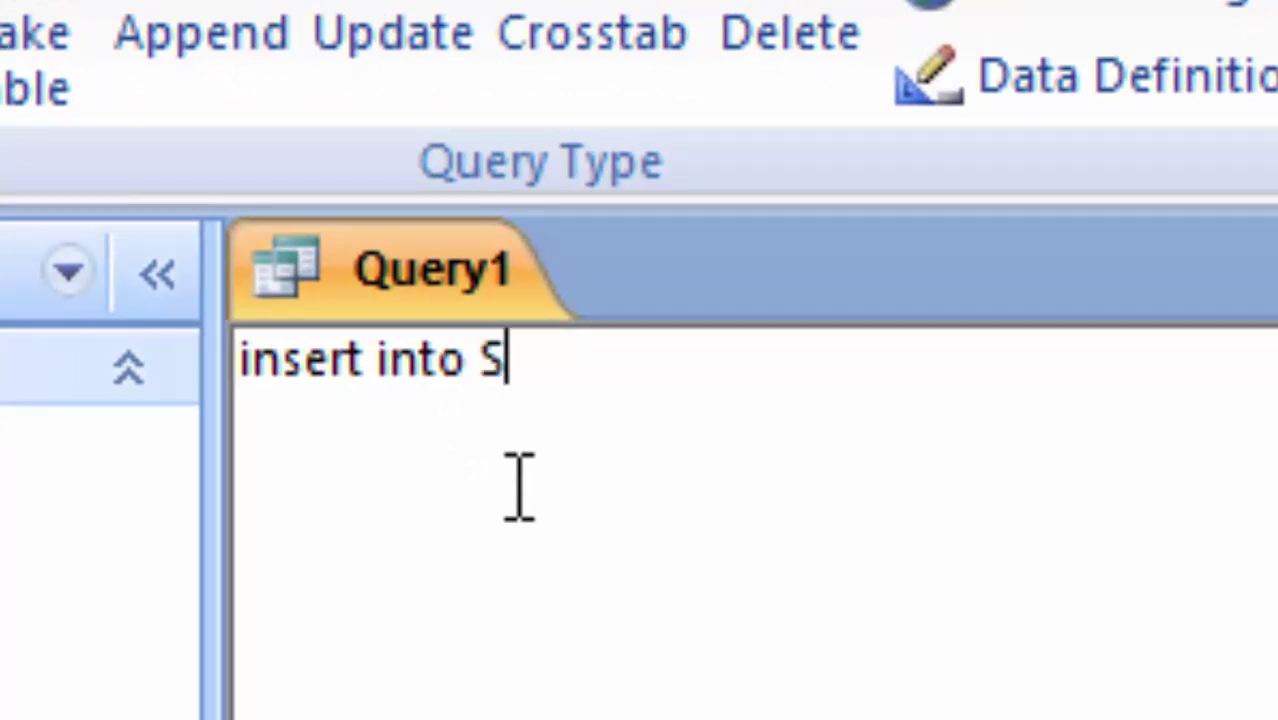
type("tuden")
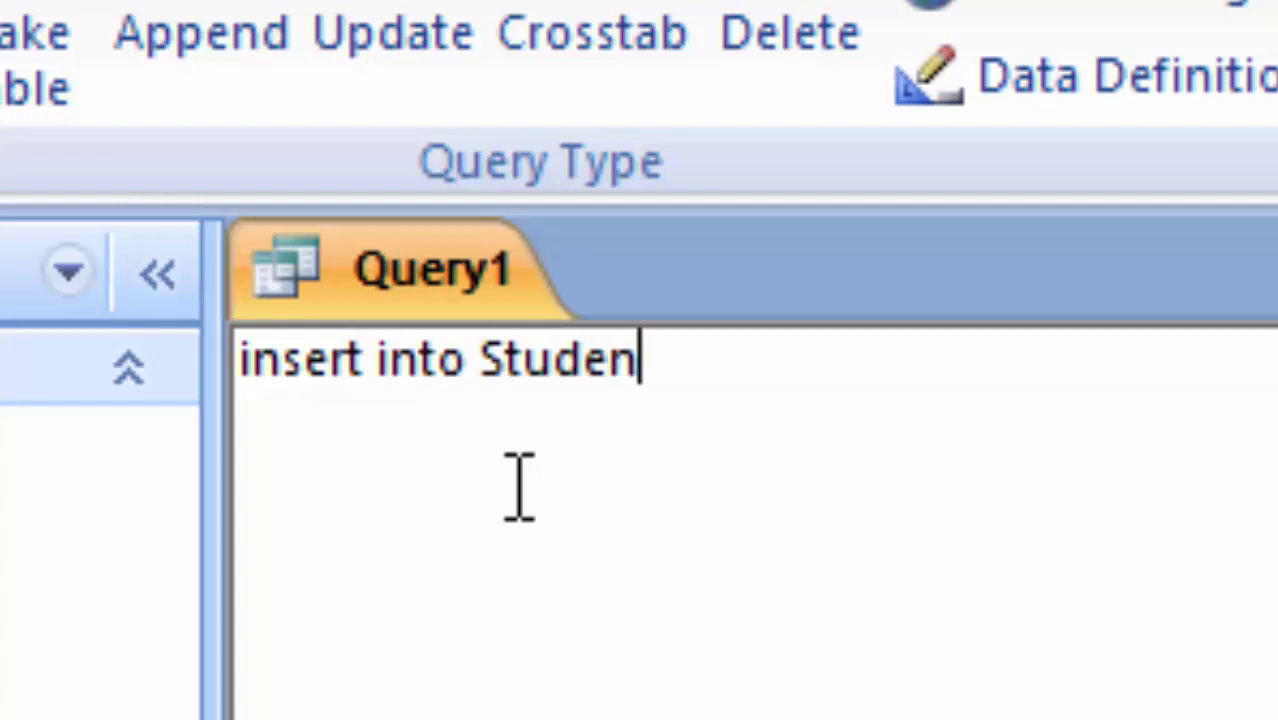
type("tR")
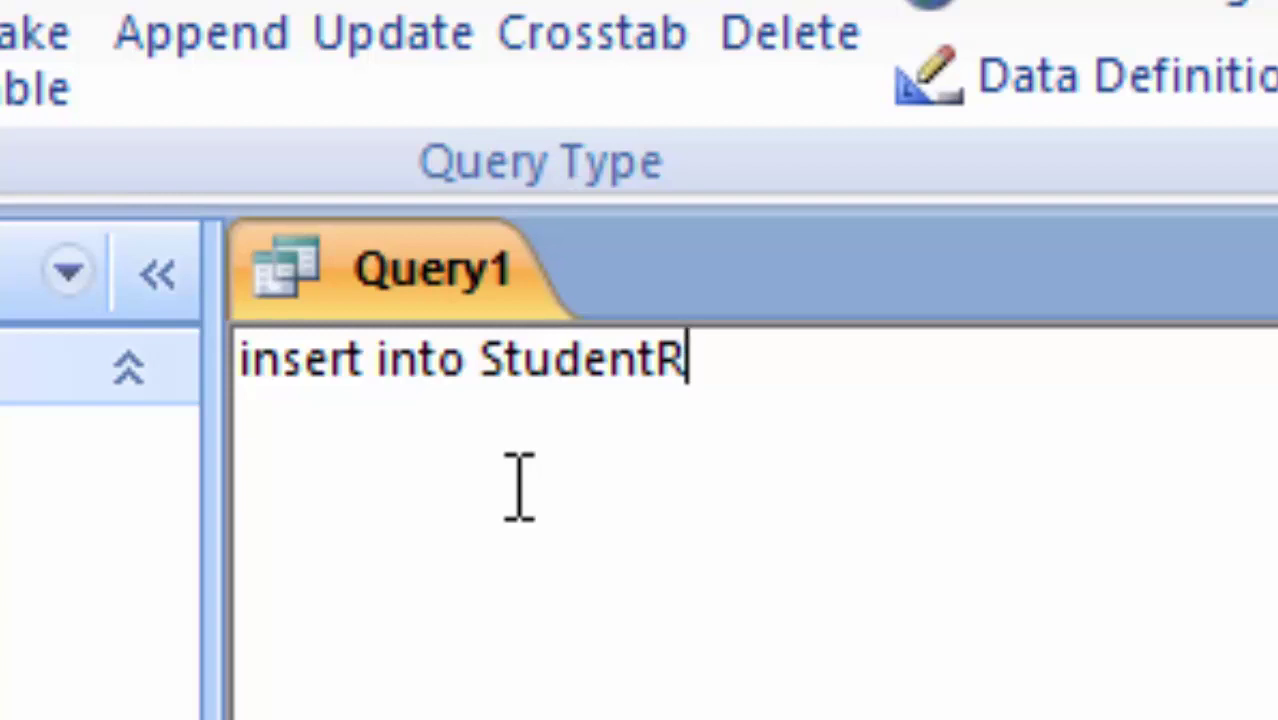
type("(Ro")
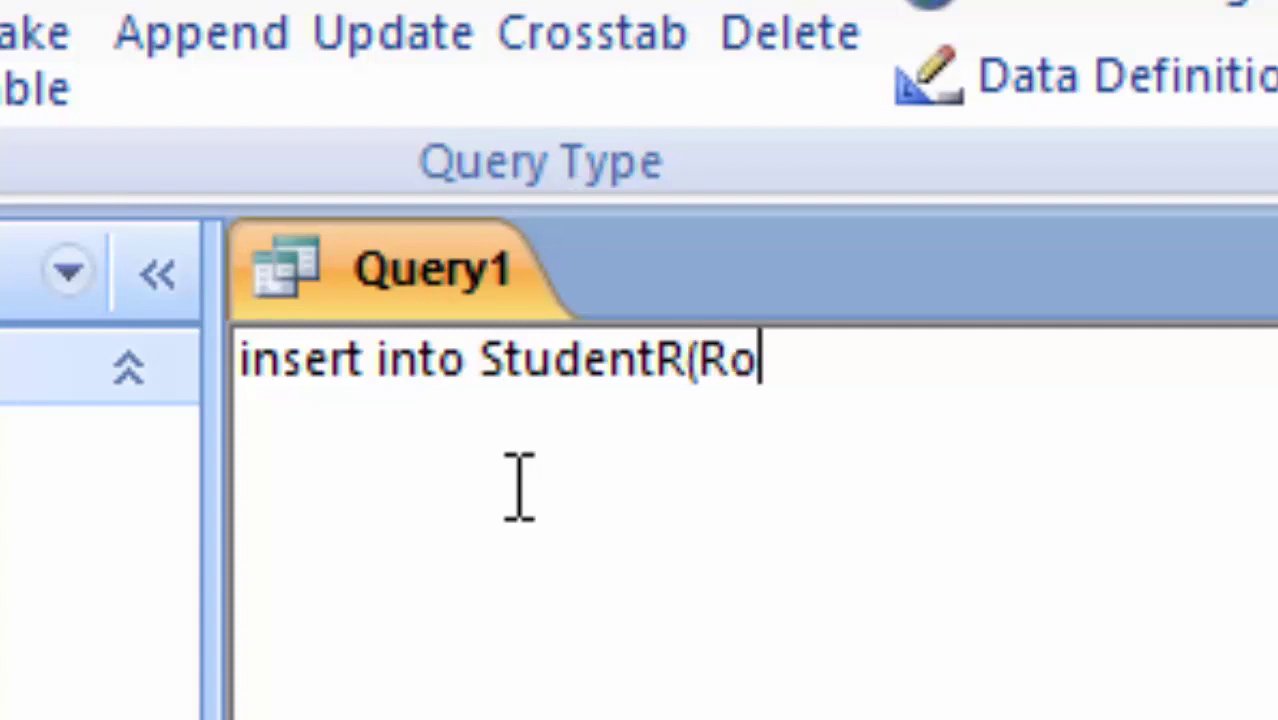
type("ll_Number")
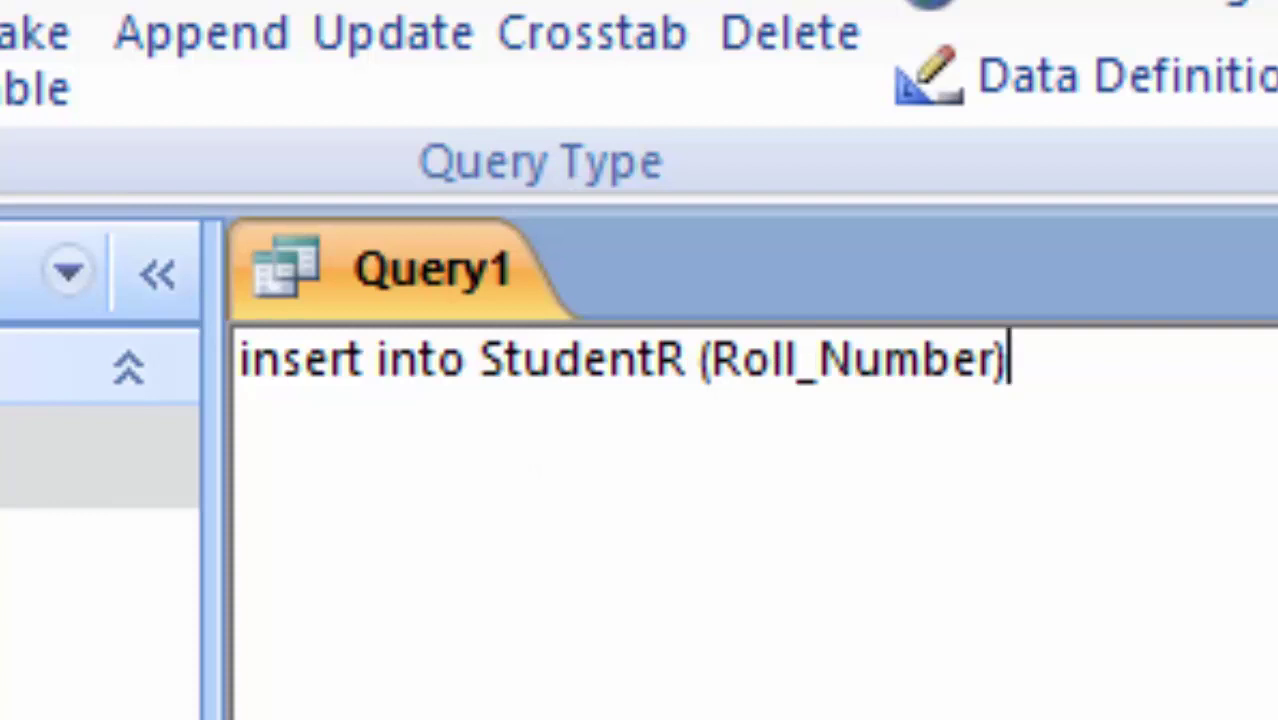
key("Return")
type("s")
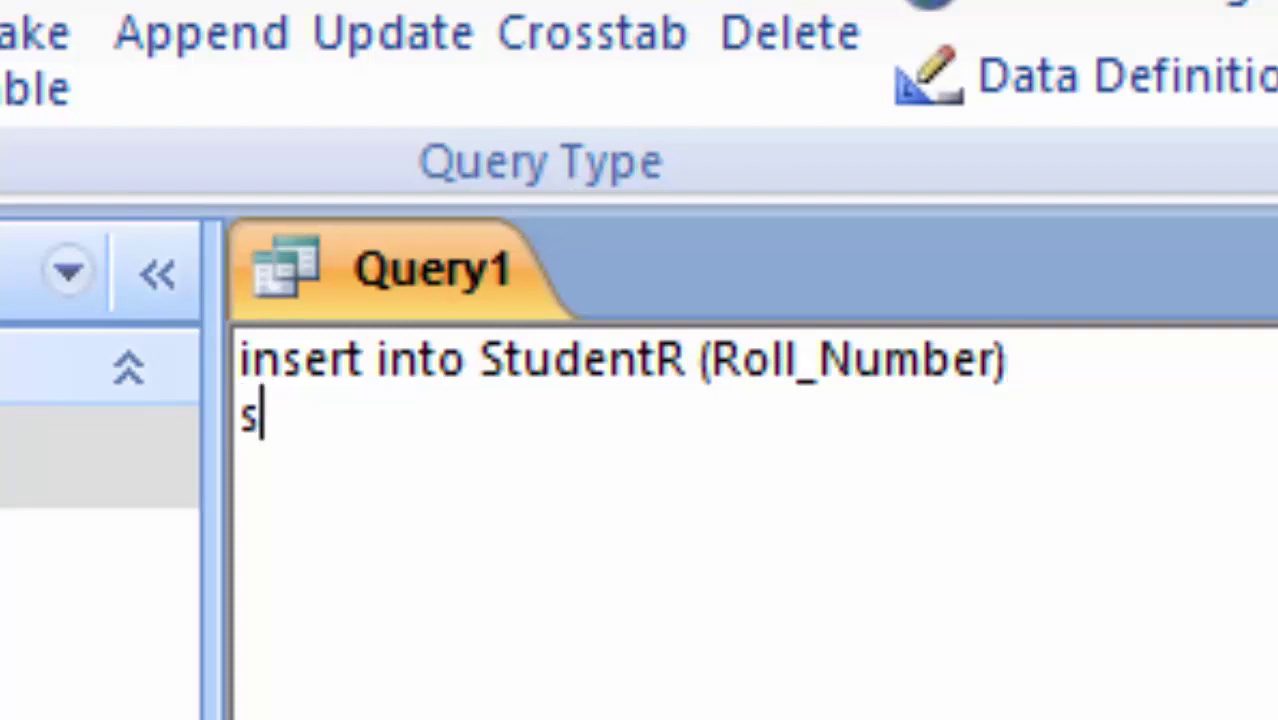
type("elect")
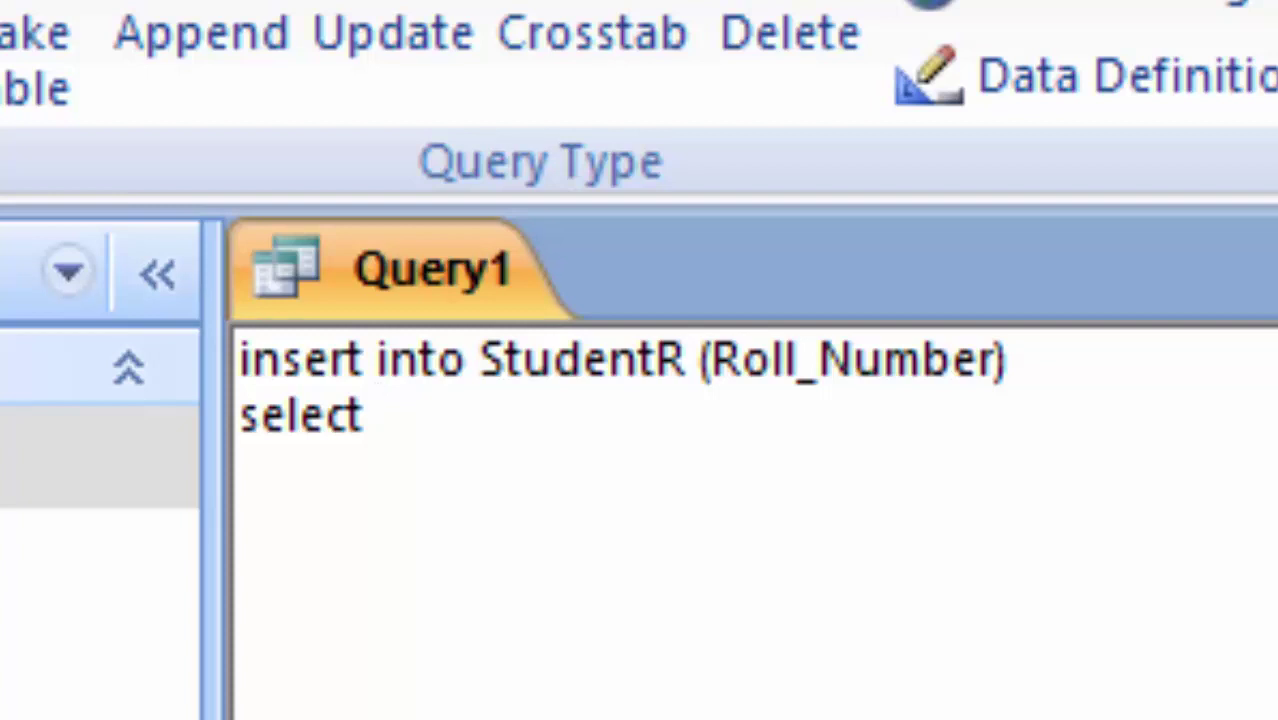
type(" 45")
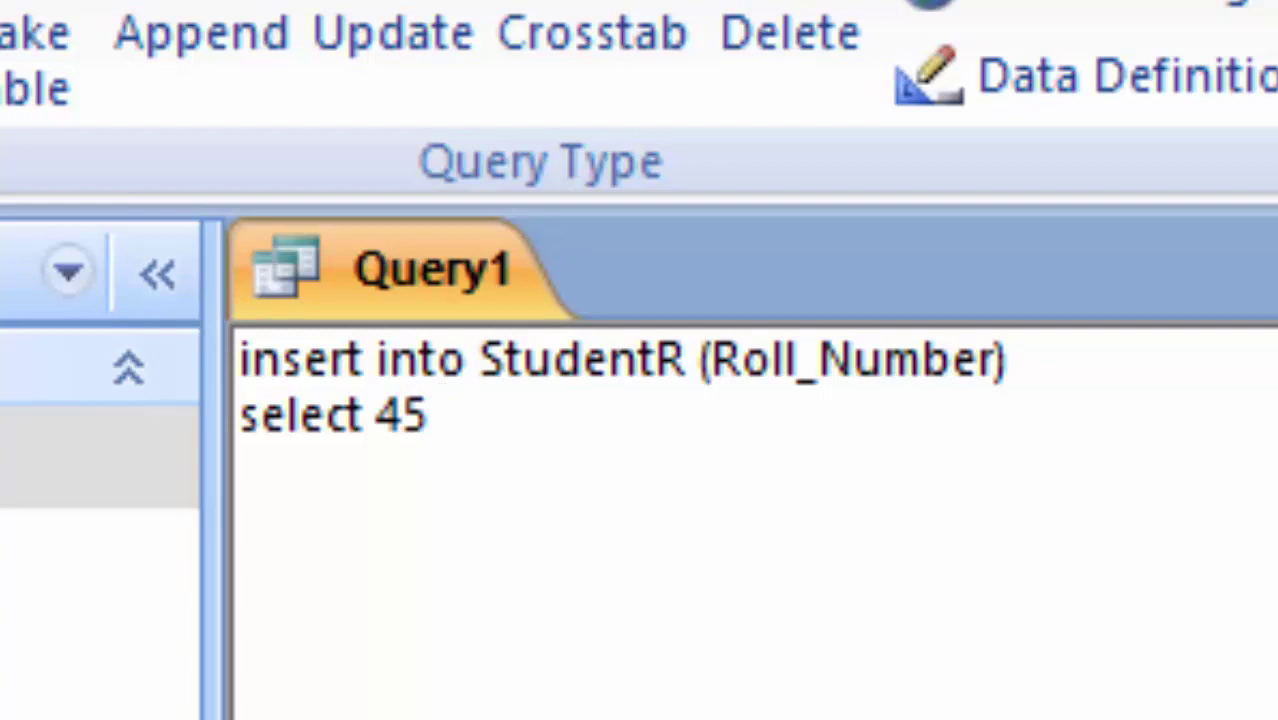
type(" as ex")
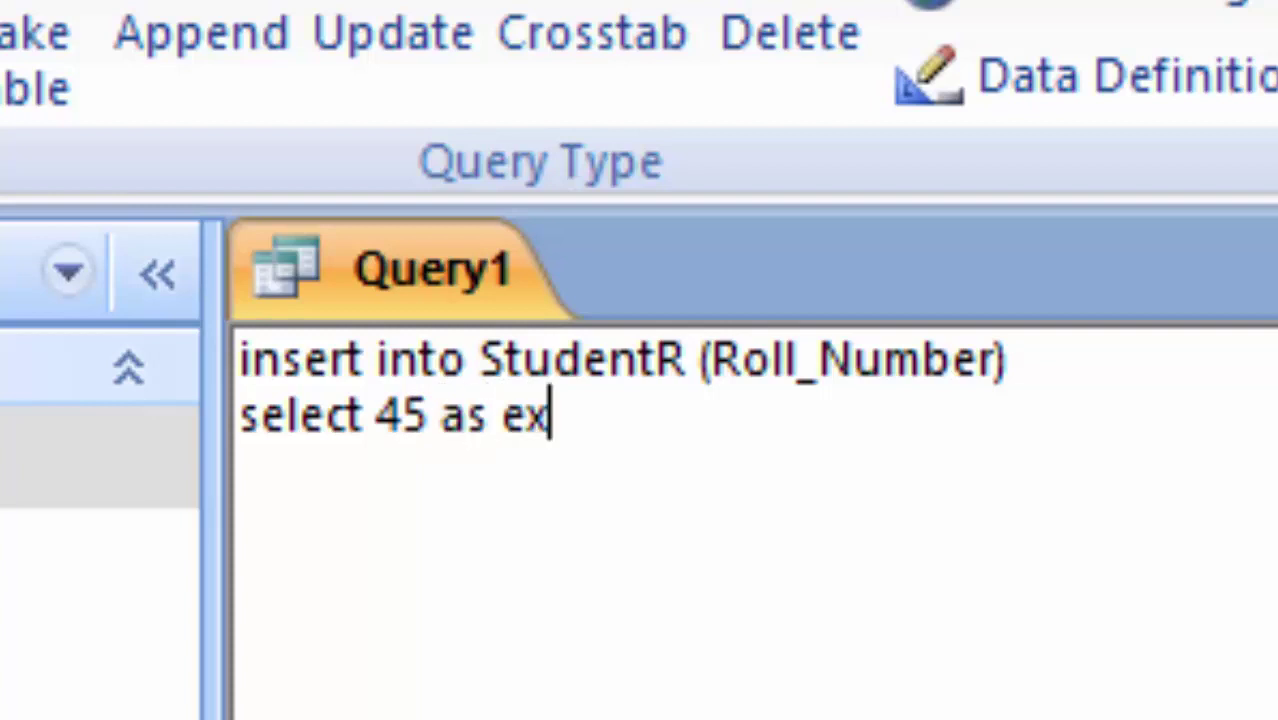
type("p")
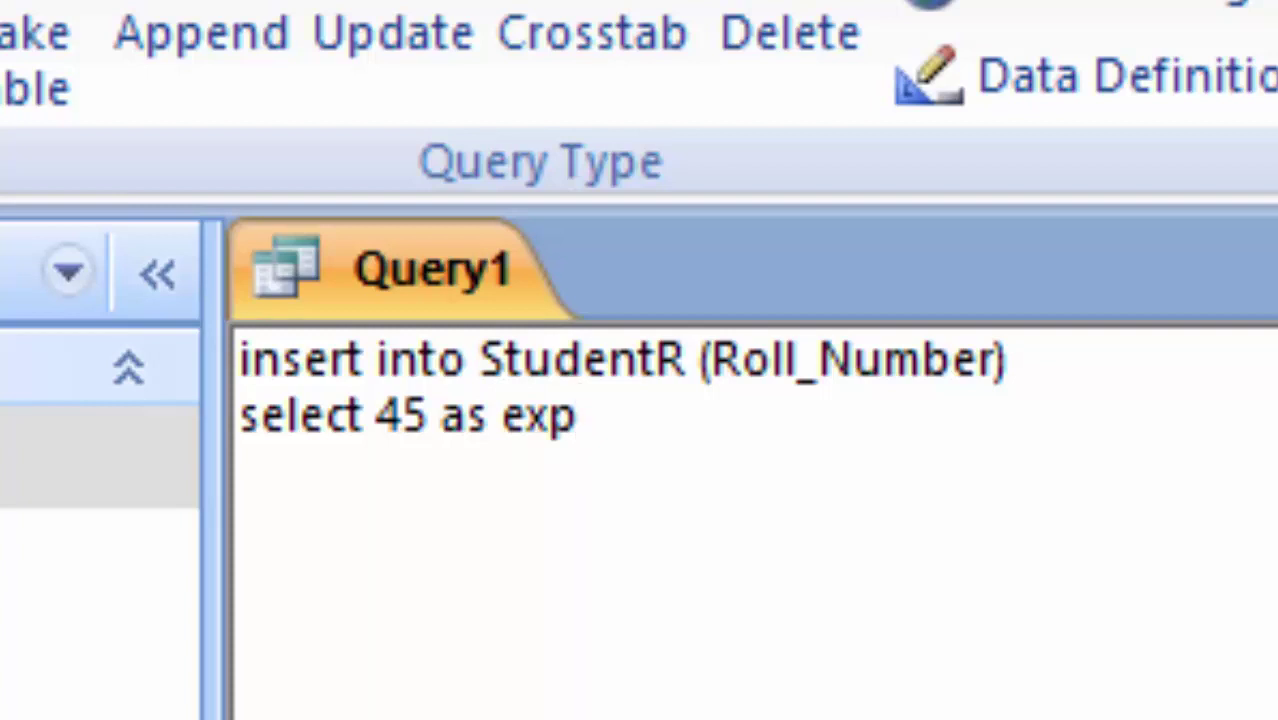
type("r1")
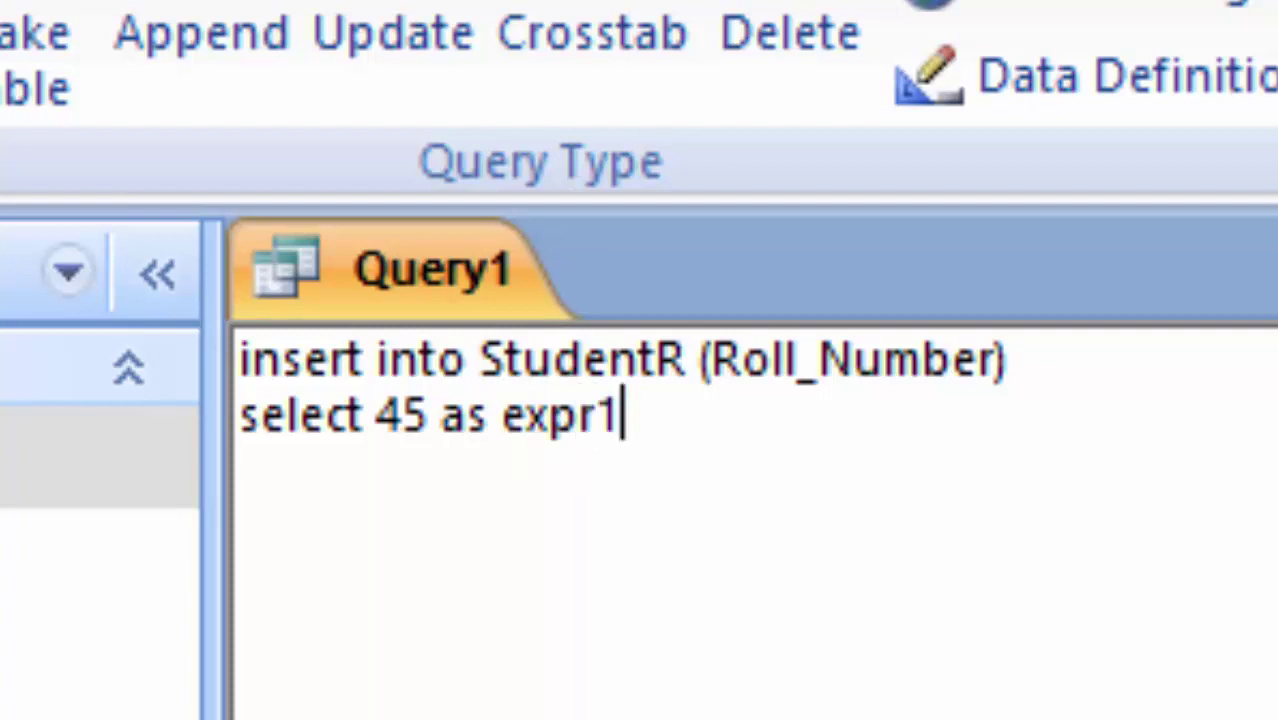
type(";")
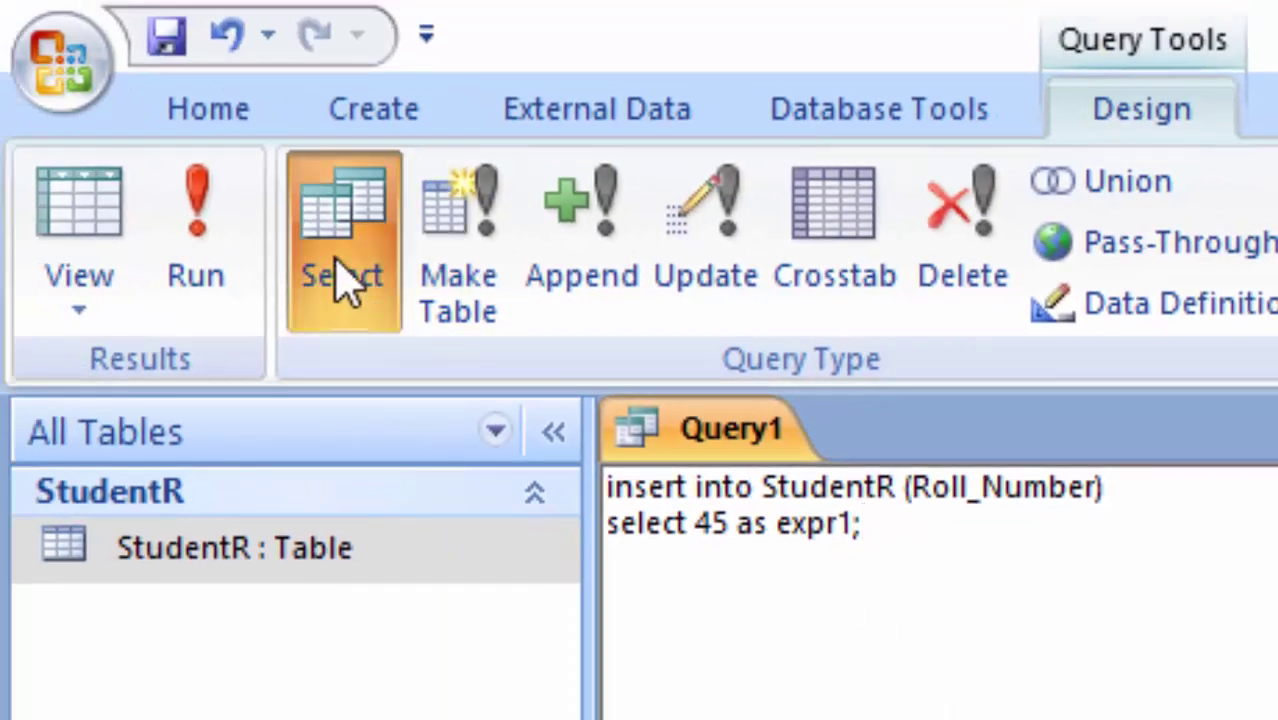
left_click(232, 262)
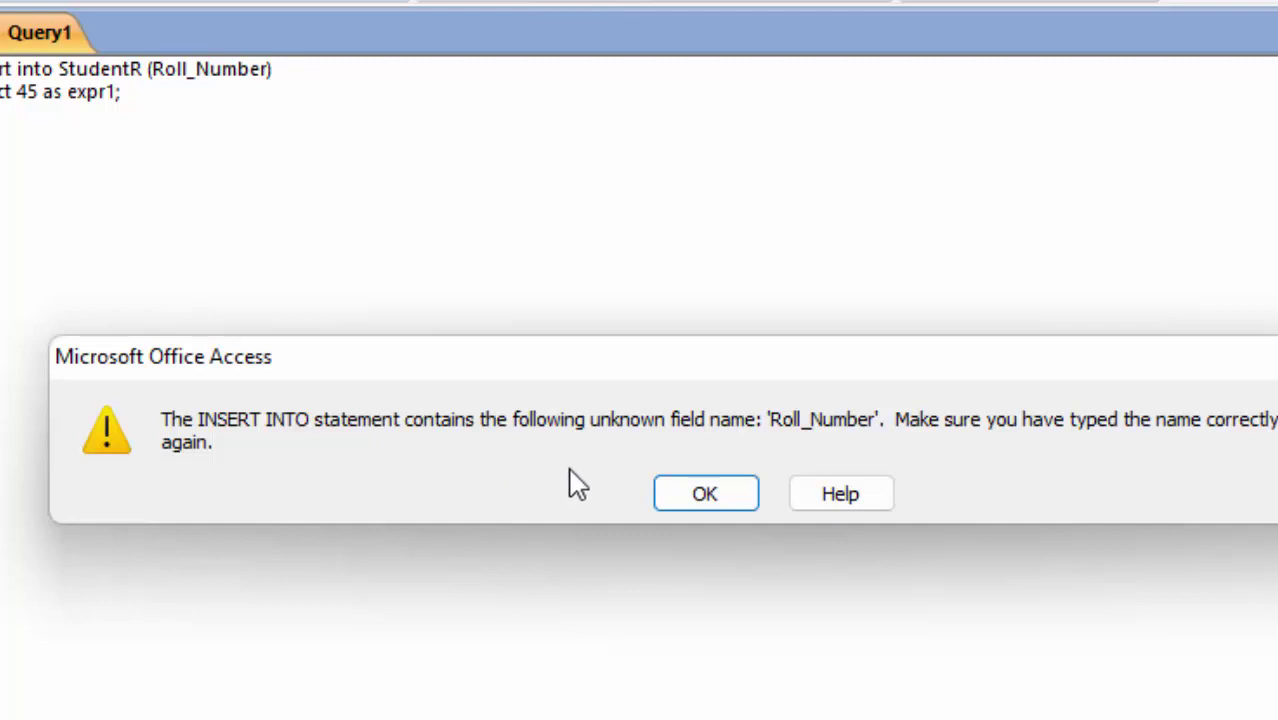
left_click(690, 497)
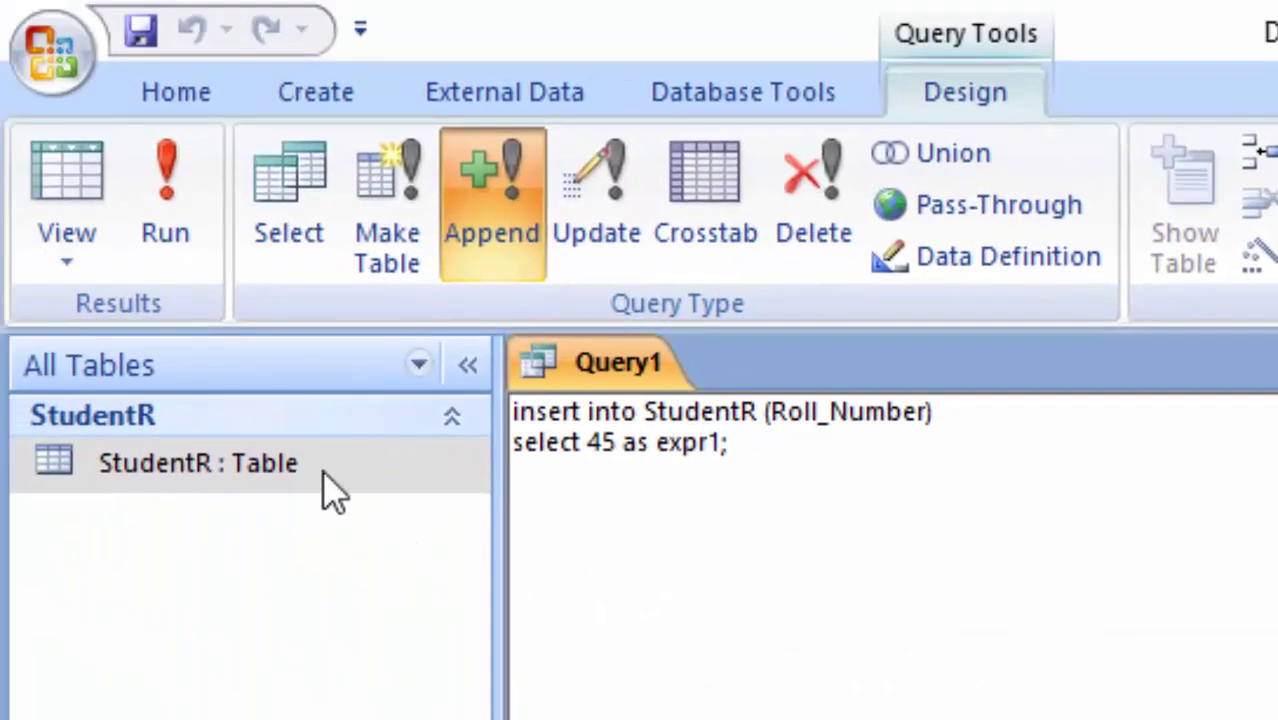
In StudentR's Design View, rename 'Roll _Number' to 'Roll_Number', then return to the datasheet
double_click(218, 398)
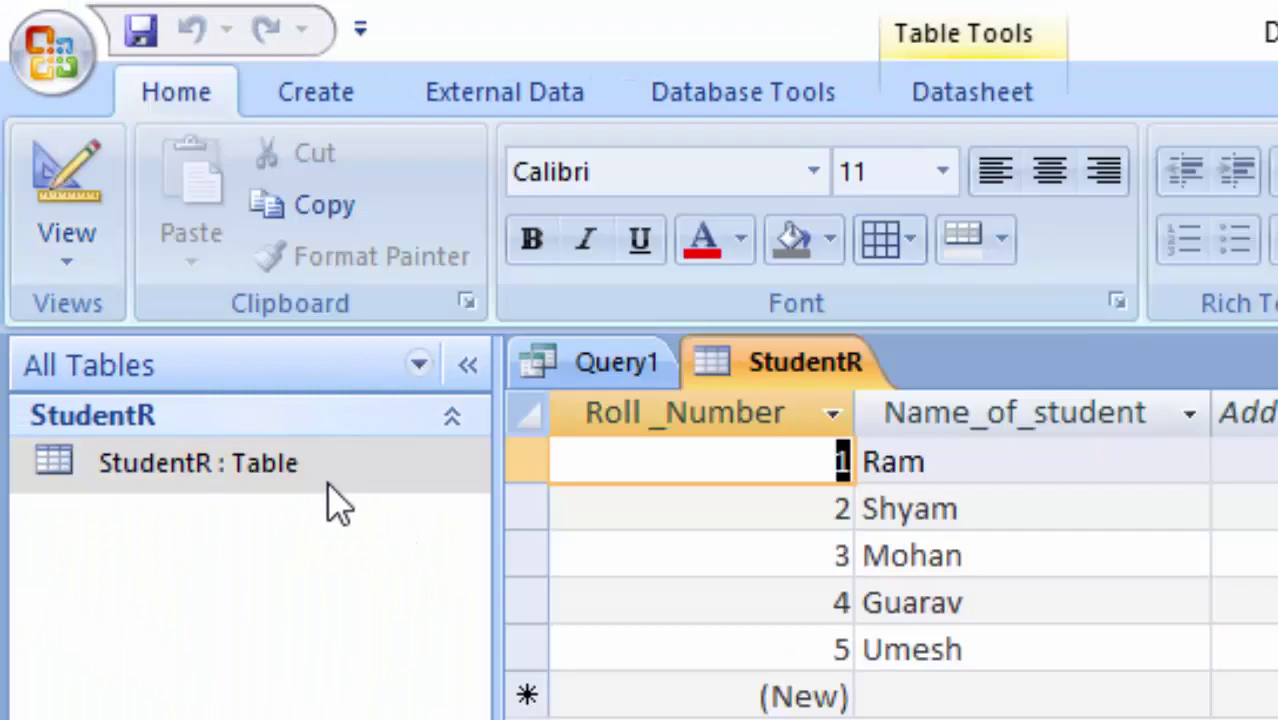
left_click_drag(855, 415, 945, 545)
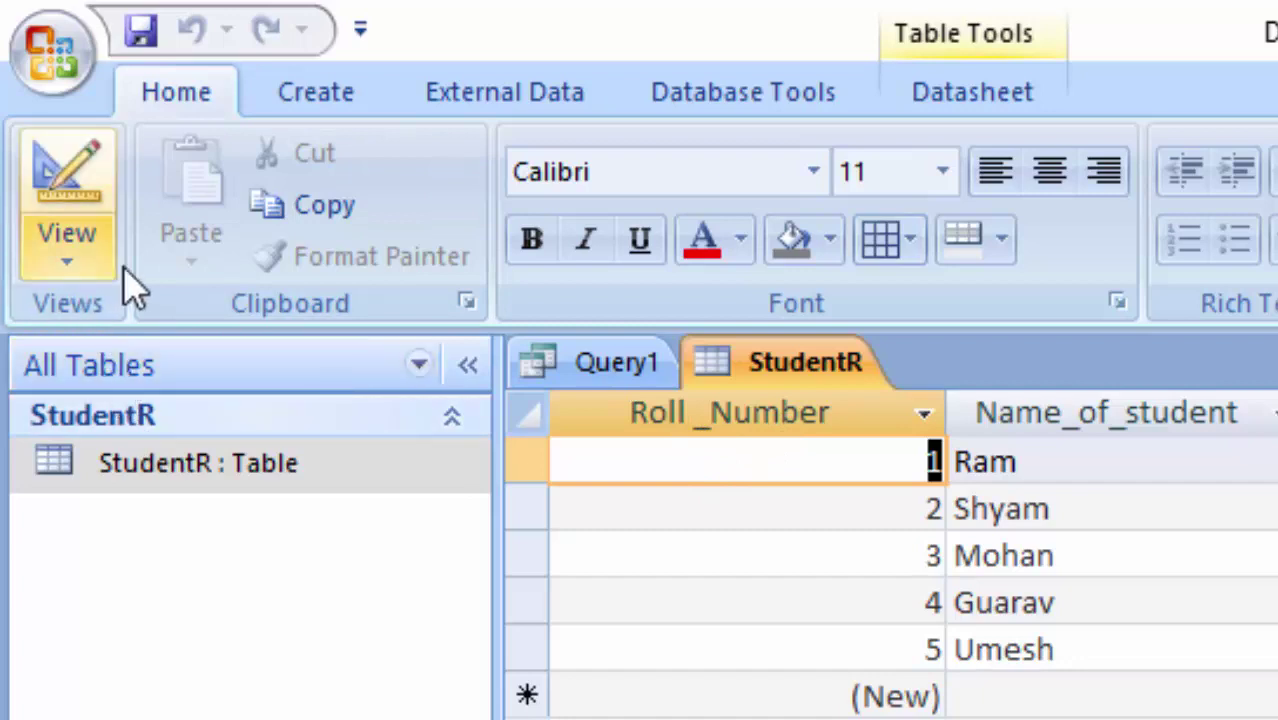
left_click(68, 258)
left_click(163, 649)
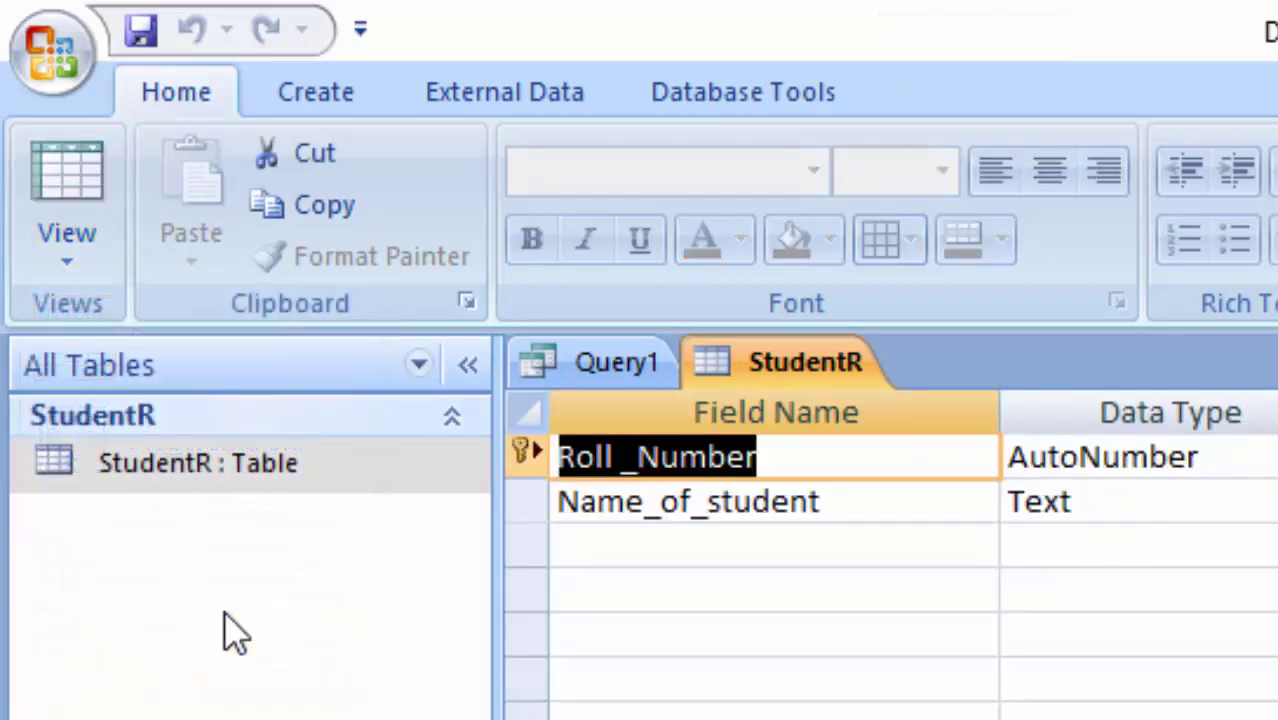
left_click(625, 457)
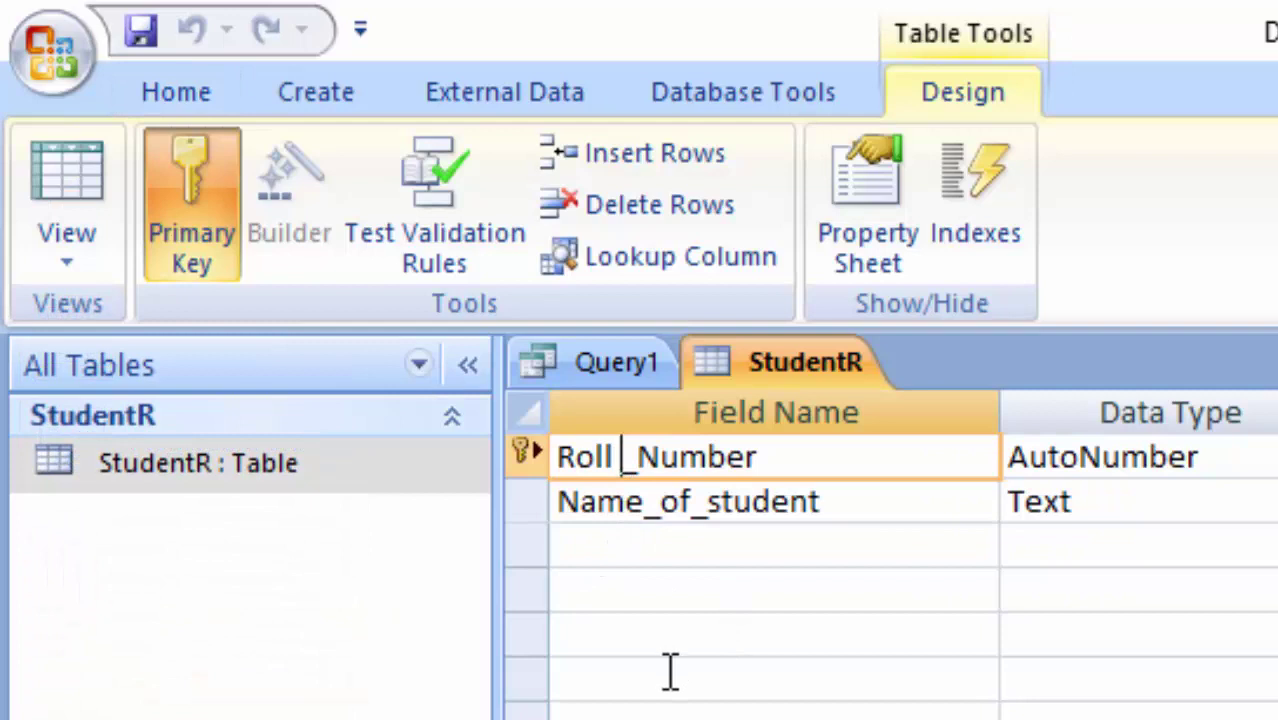
key("BackSpace")
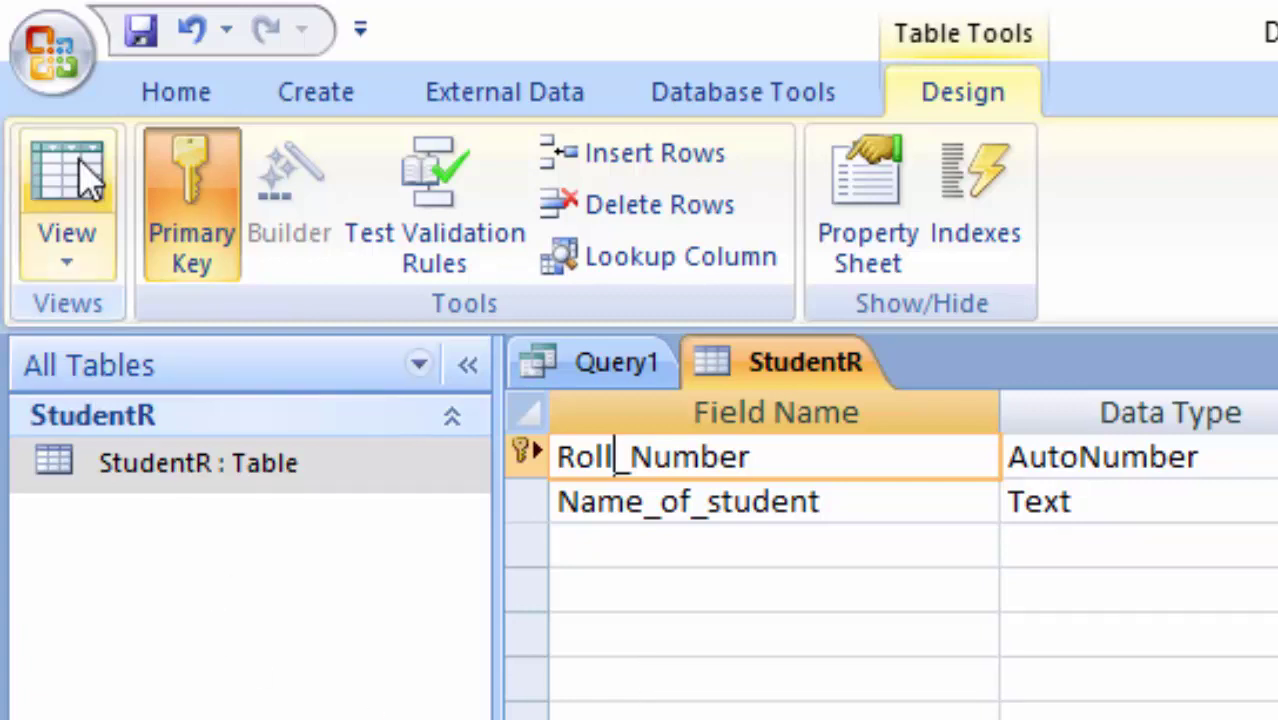
left_click(80, 195)
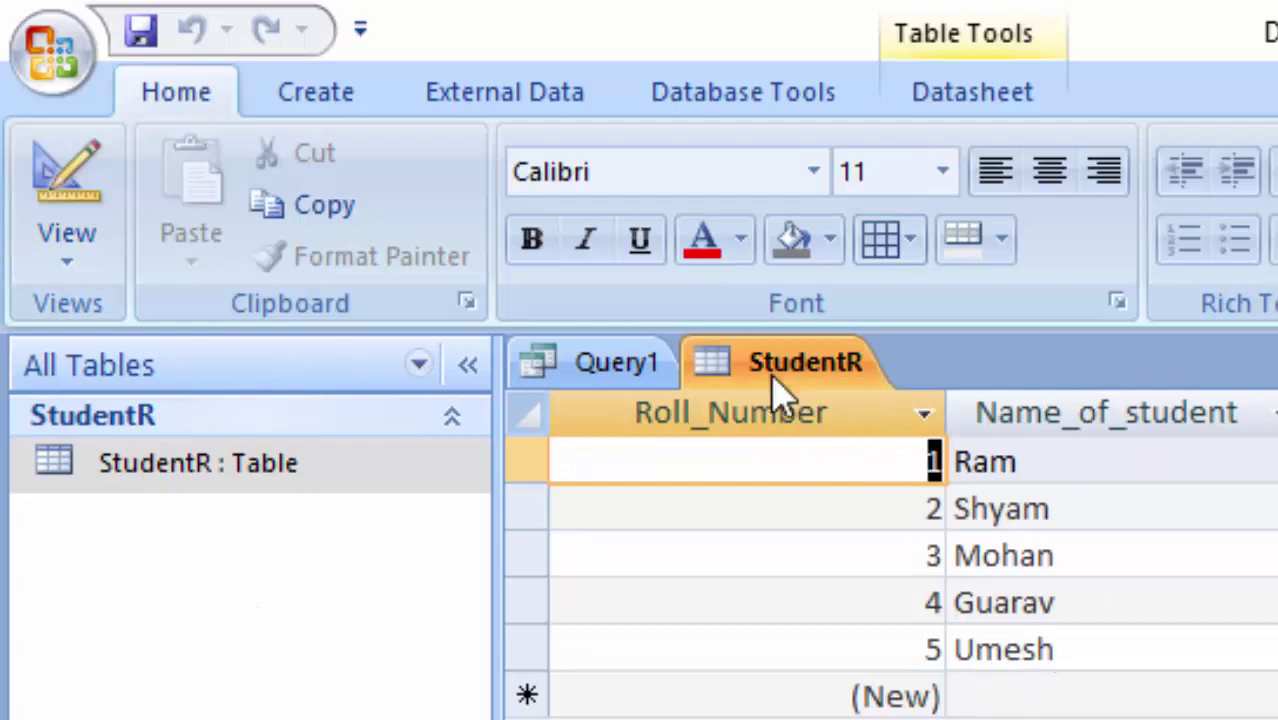
Close StudentR and run Query1, confirming the 1-row append of Roll_Number 45
right_click(798, 385)
left_click(905, 453)
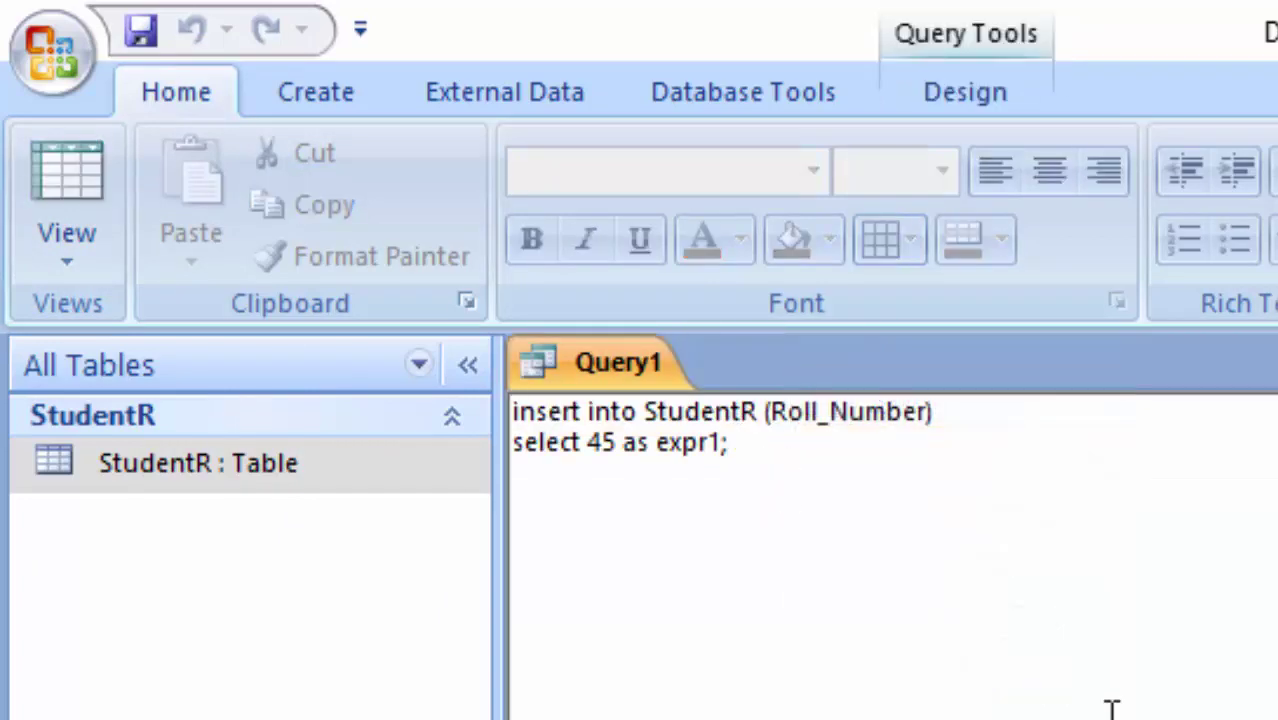
left_click(1002, 88)
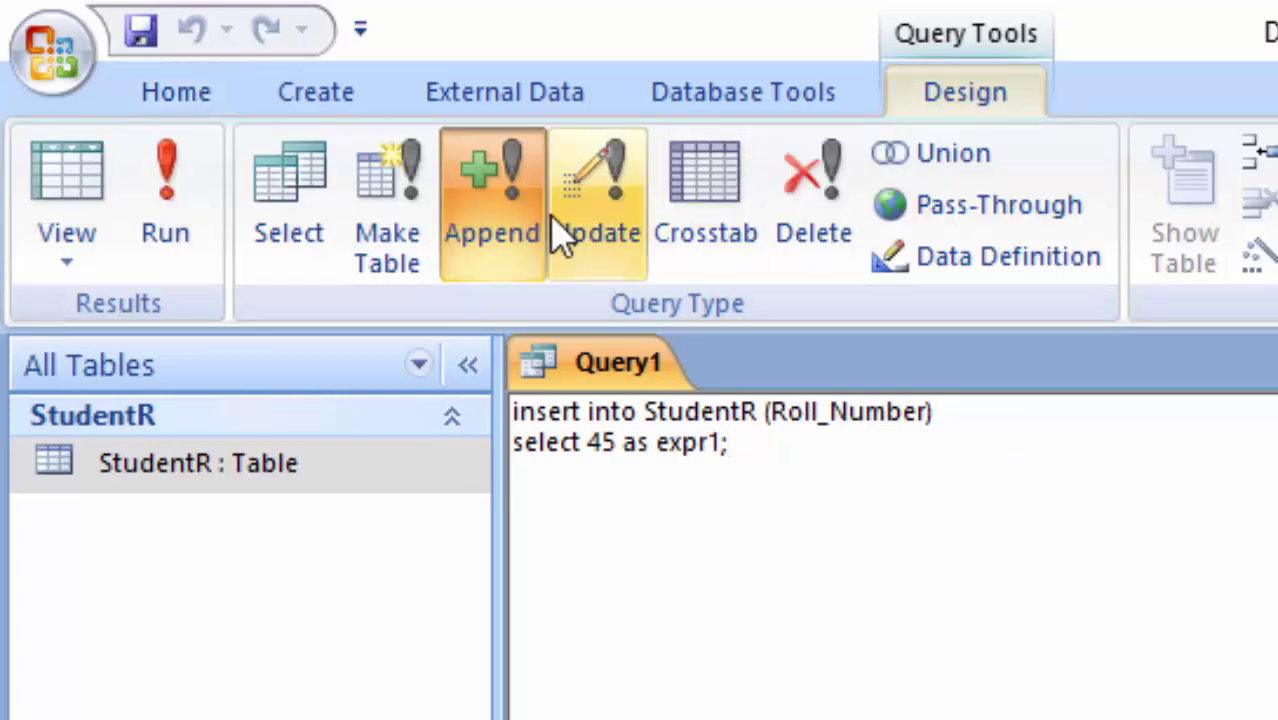
left_click(165, 200)
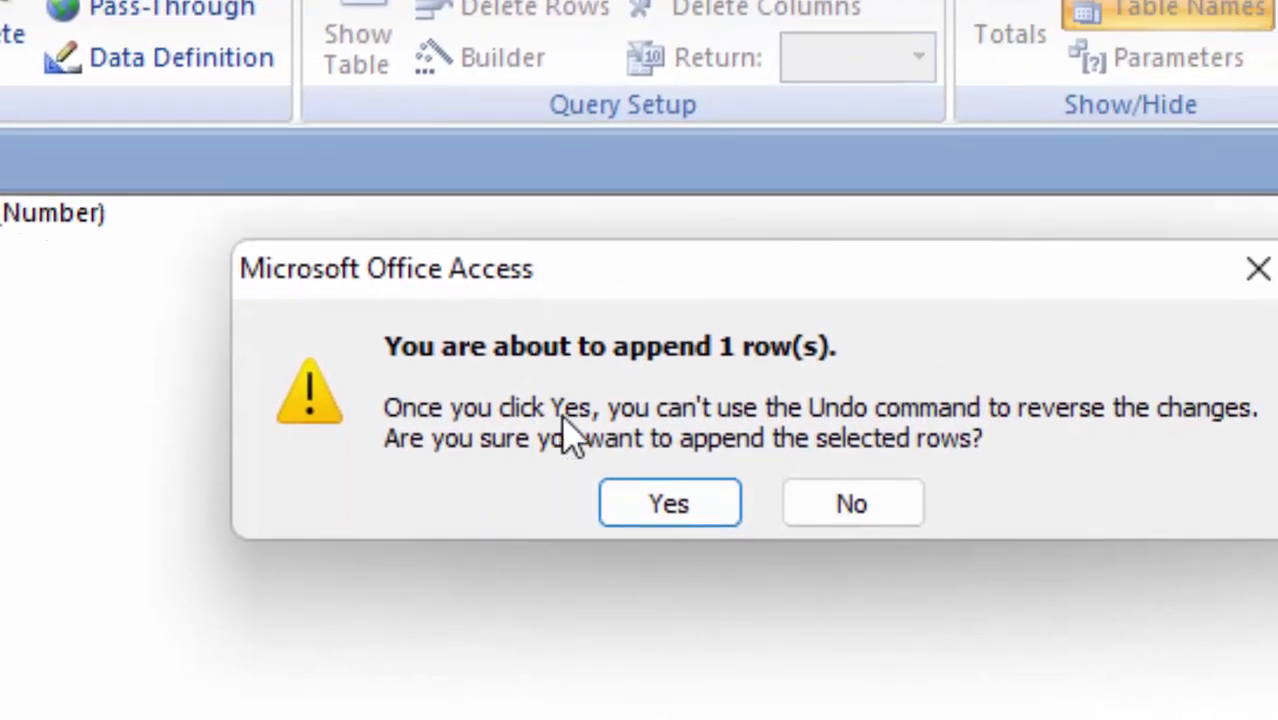
left_click(672, 505)
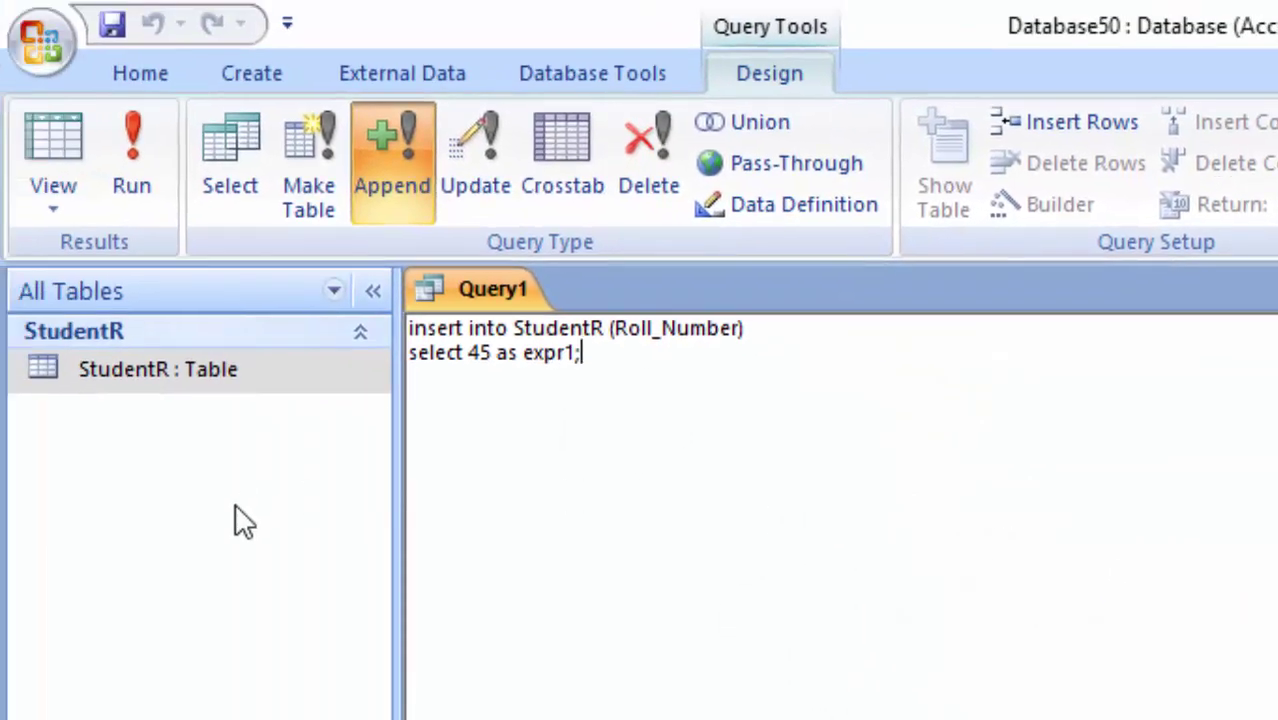
Enter a student name for roll 45 and add a named record 46 in StudentR
double_click(266, 380)
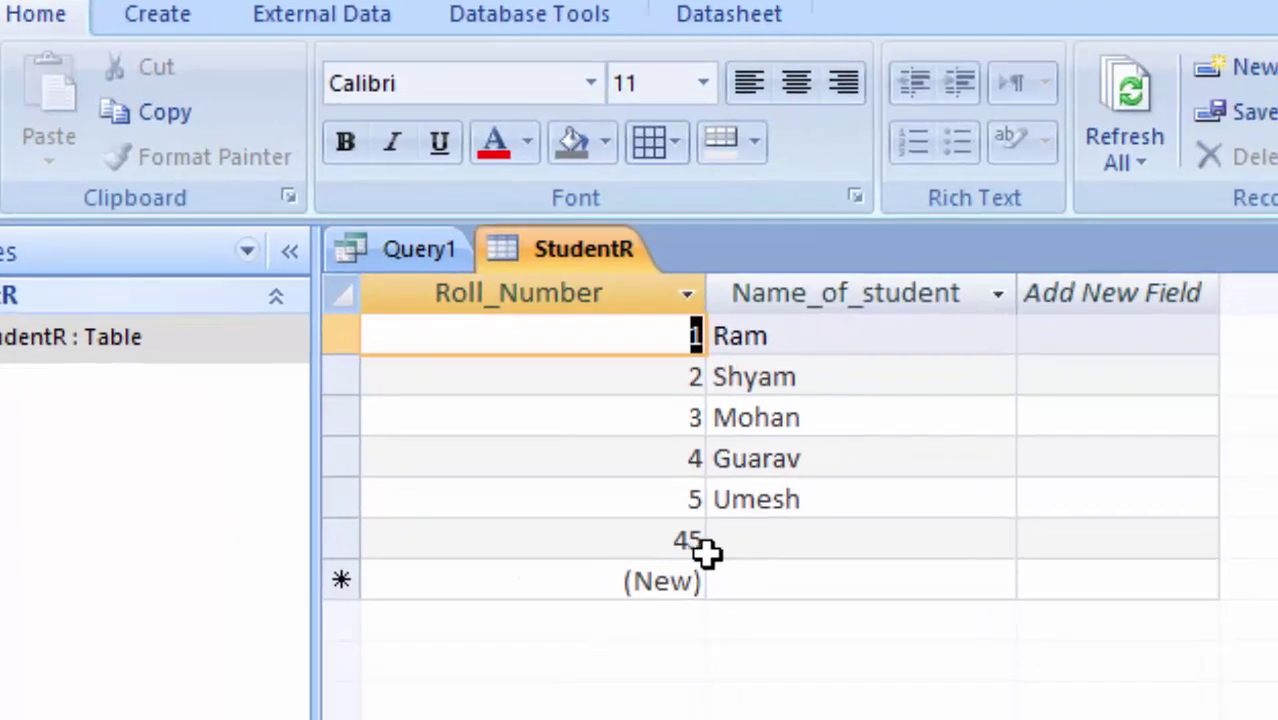
left_click(745, 540)
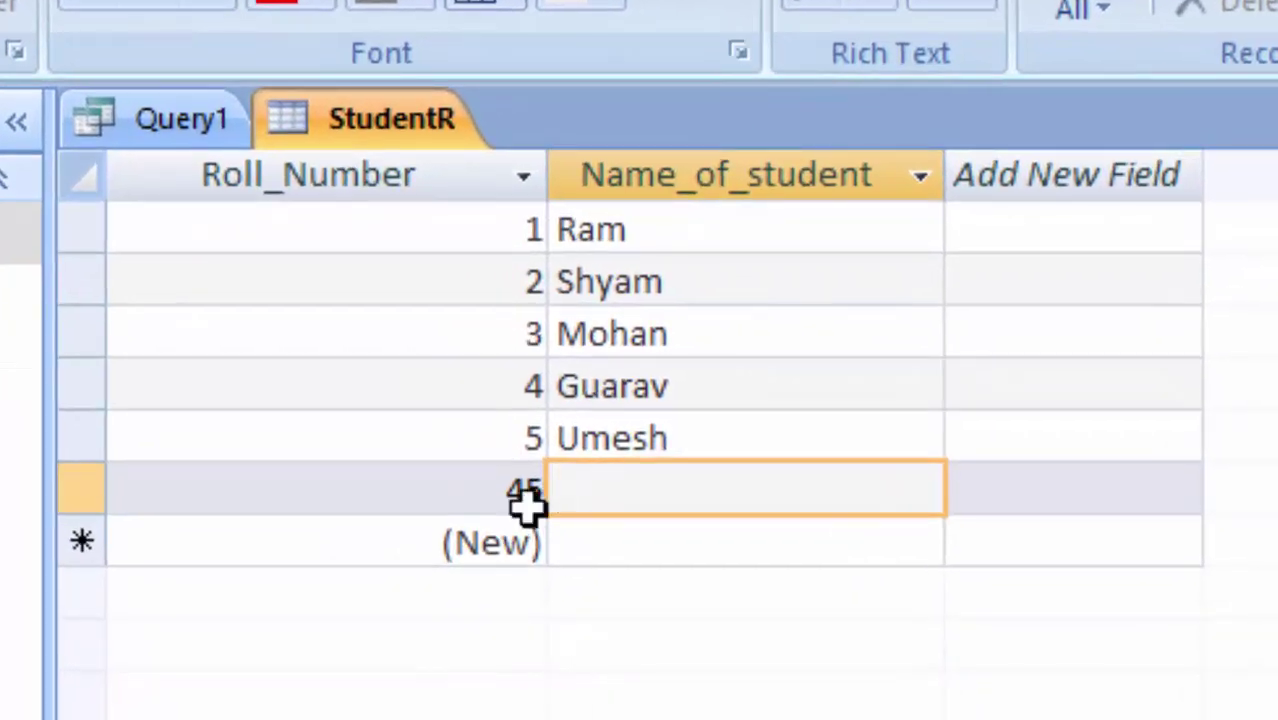
type("Raju")
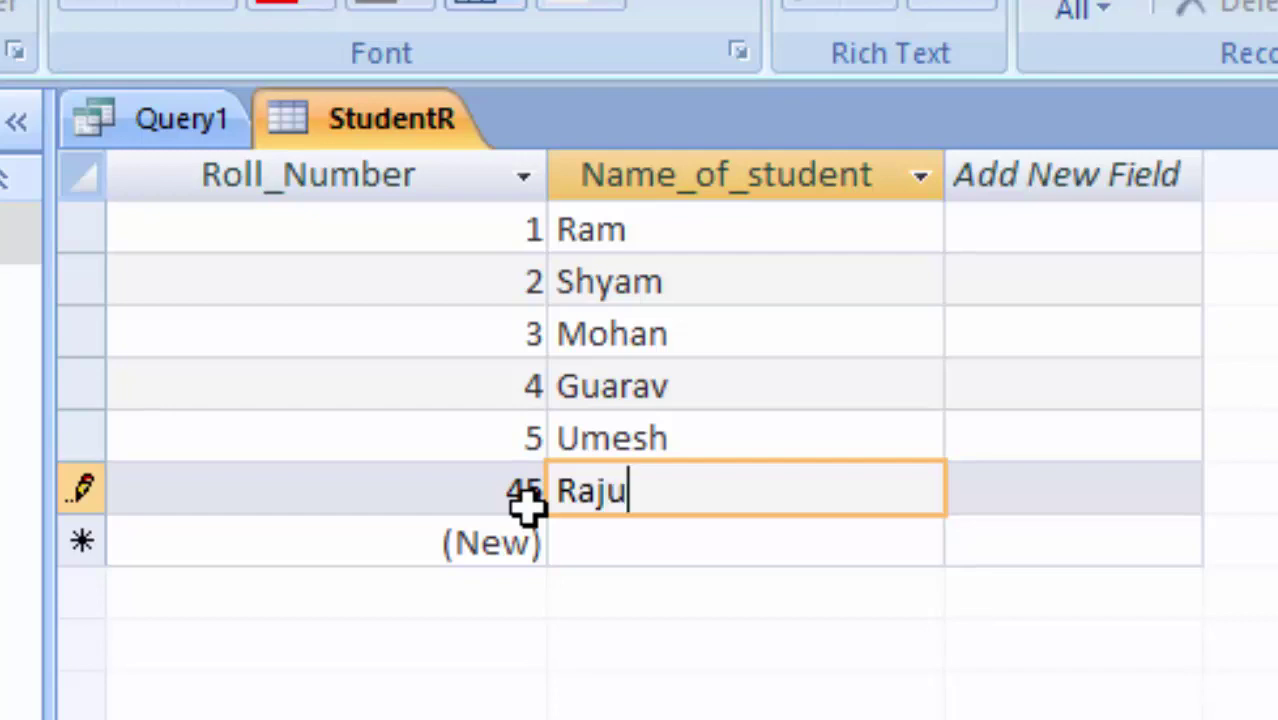
key("Tab")
key("Tab")
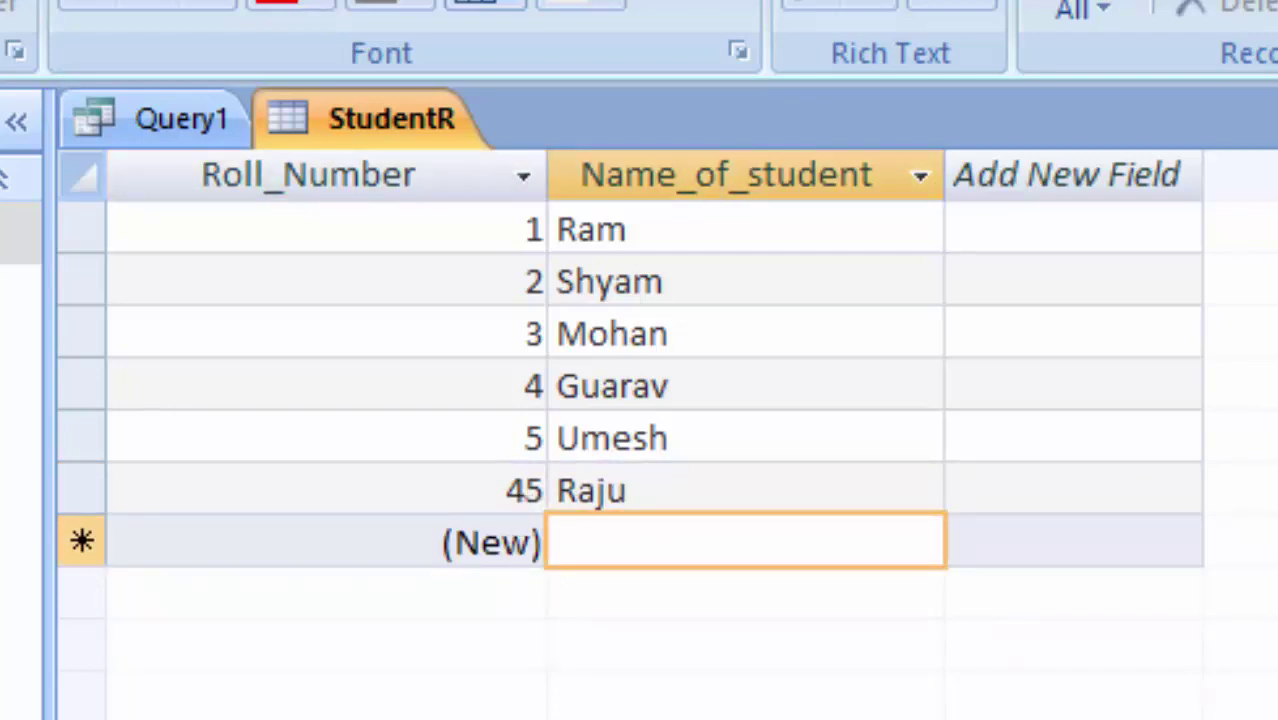
type("Lokesh")
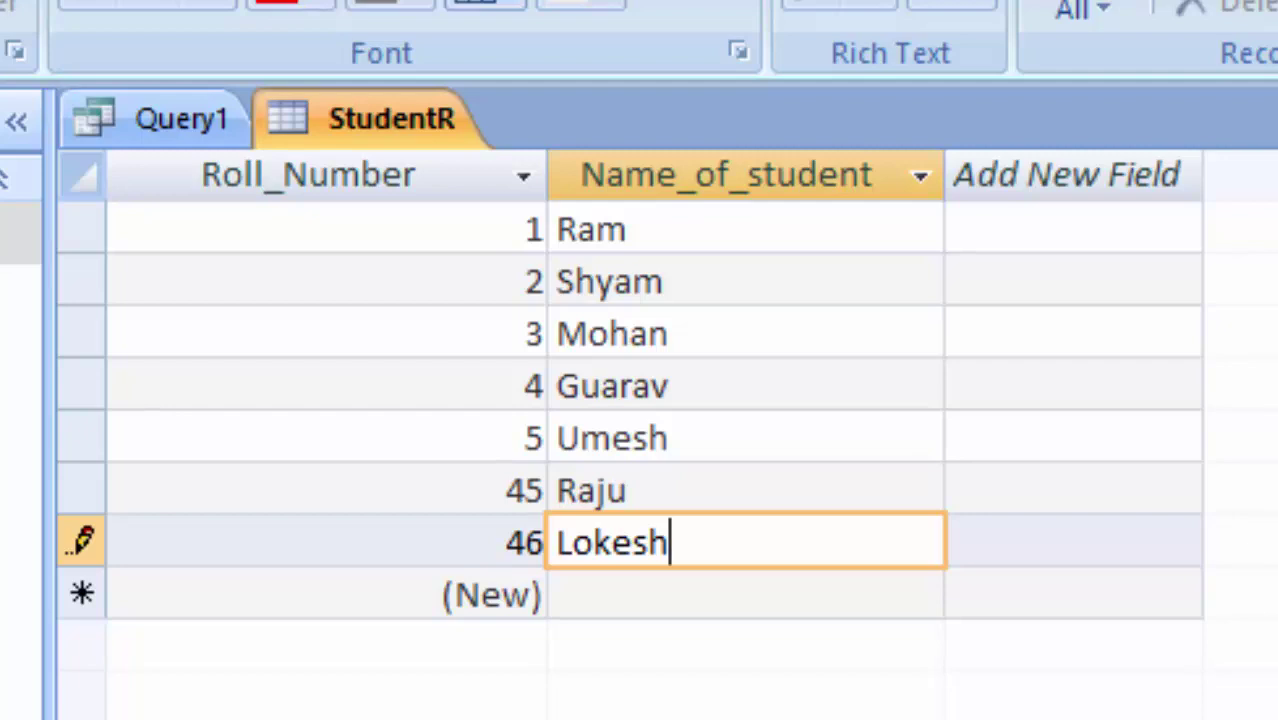
key("Tab")
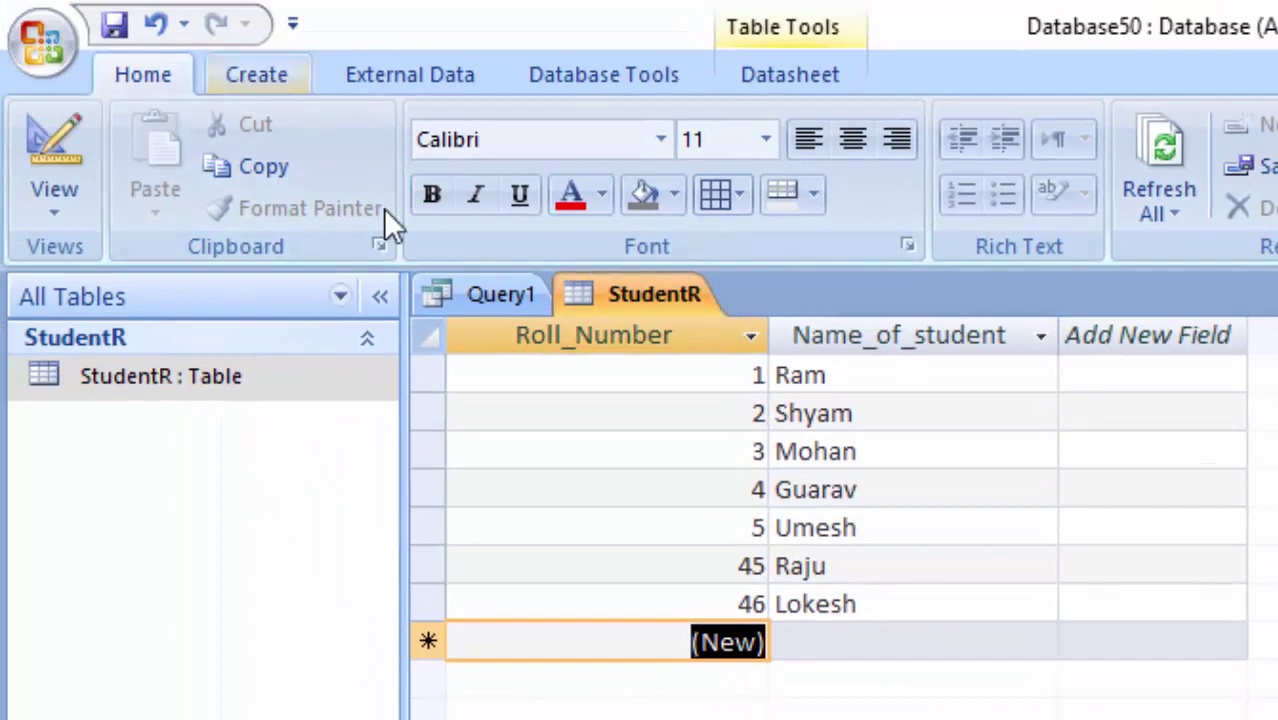
Close StudentR, open a new query in SQL View, and type 'insert into StudentR(Roll_Number)'
right_click(687, 283)
left_click(722, 340)
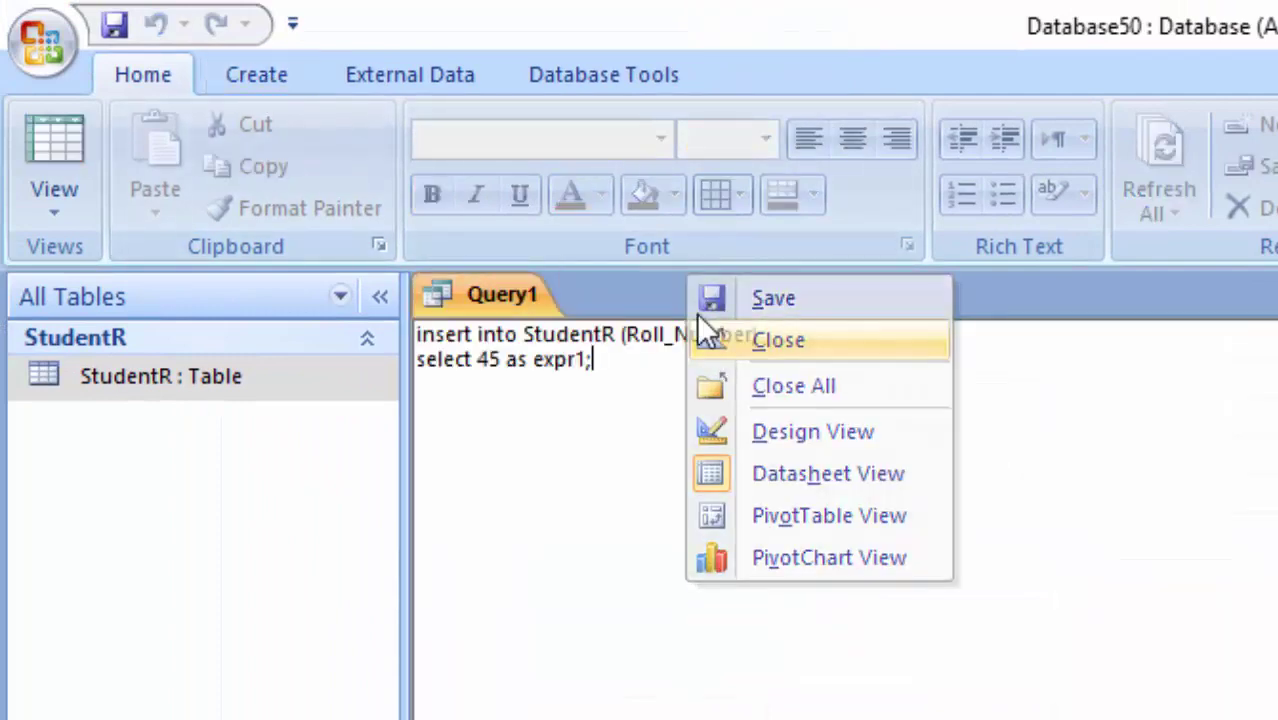
left_click(253, 74)
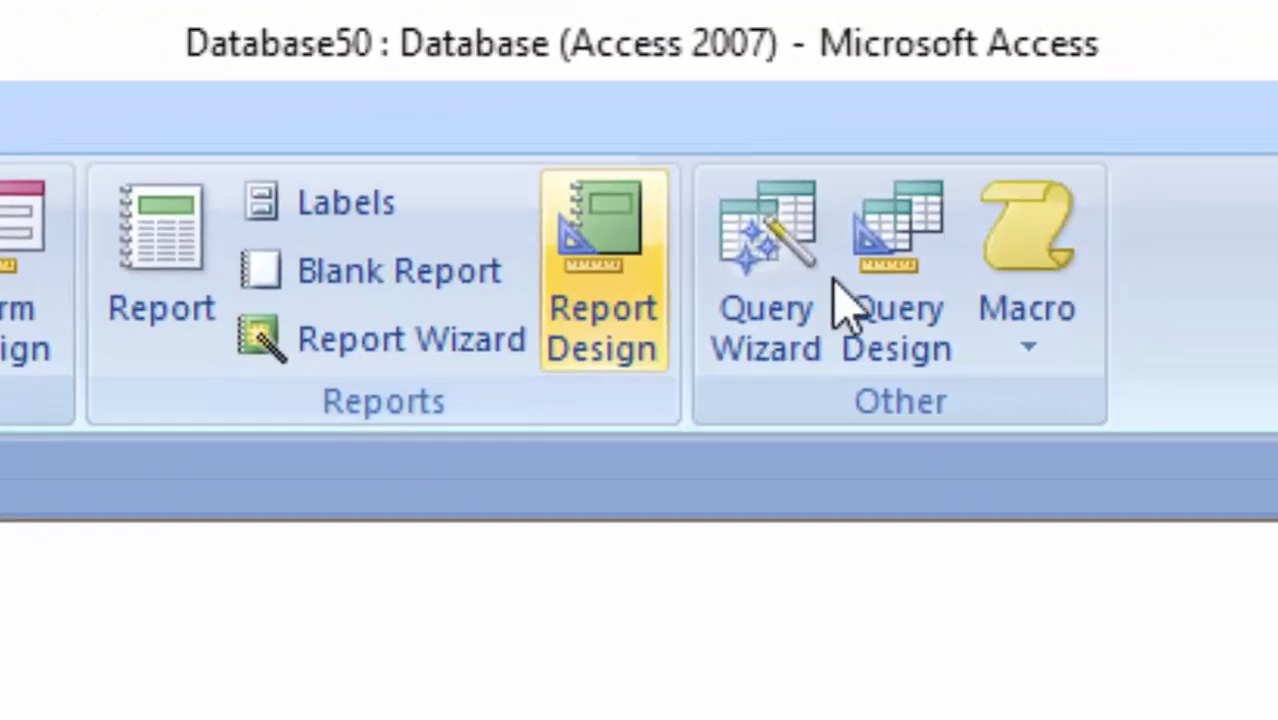
left_click(1275, 165)
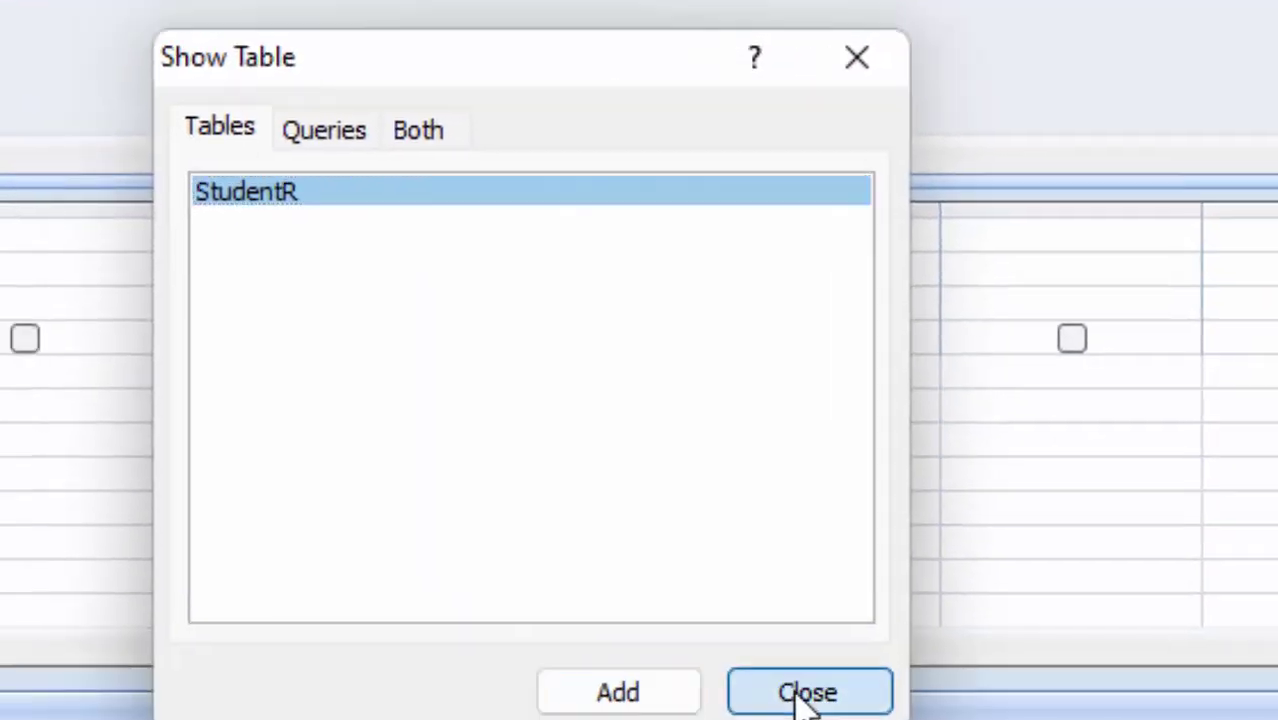
left_click(807, 690)
left_click(63, 172)
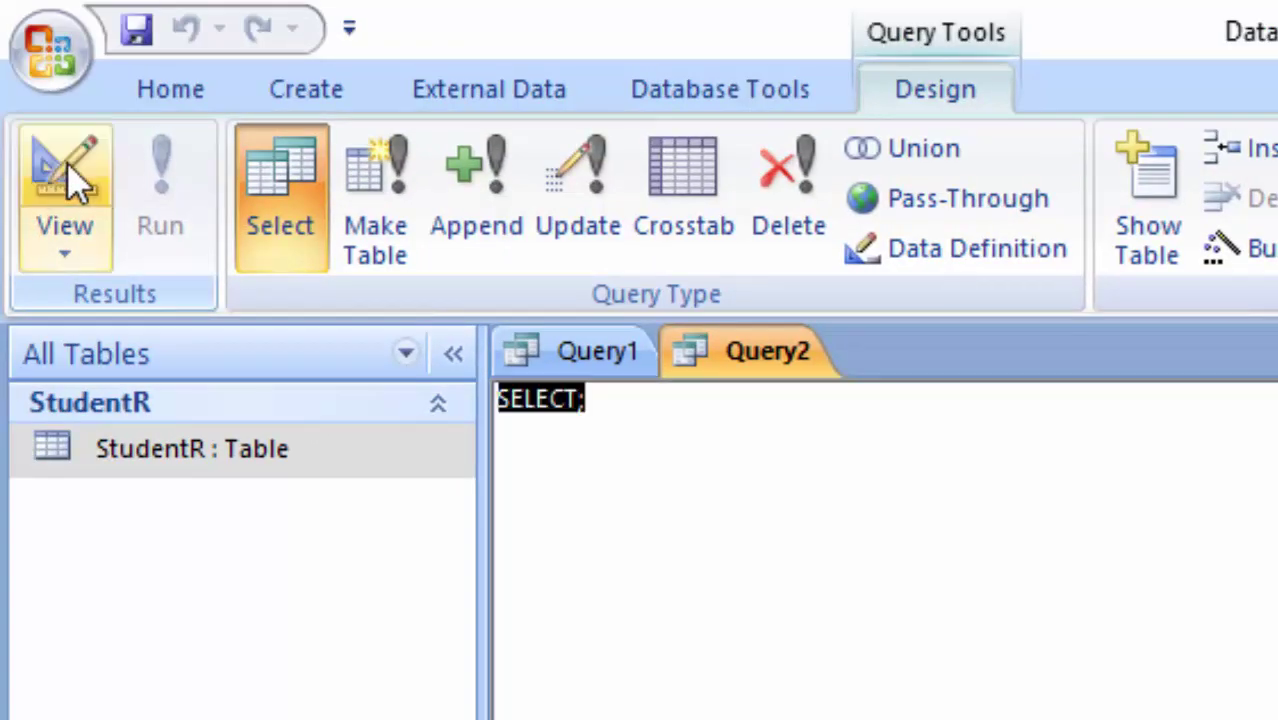
key("Delete")
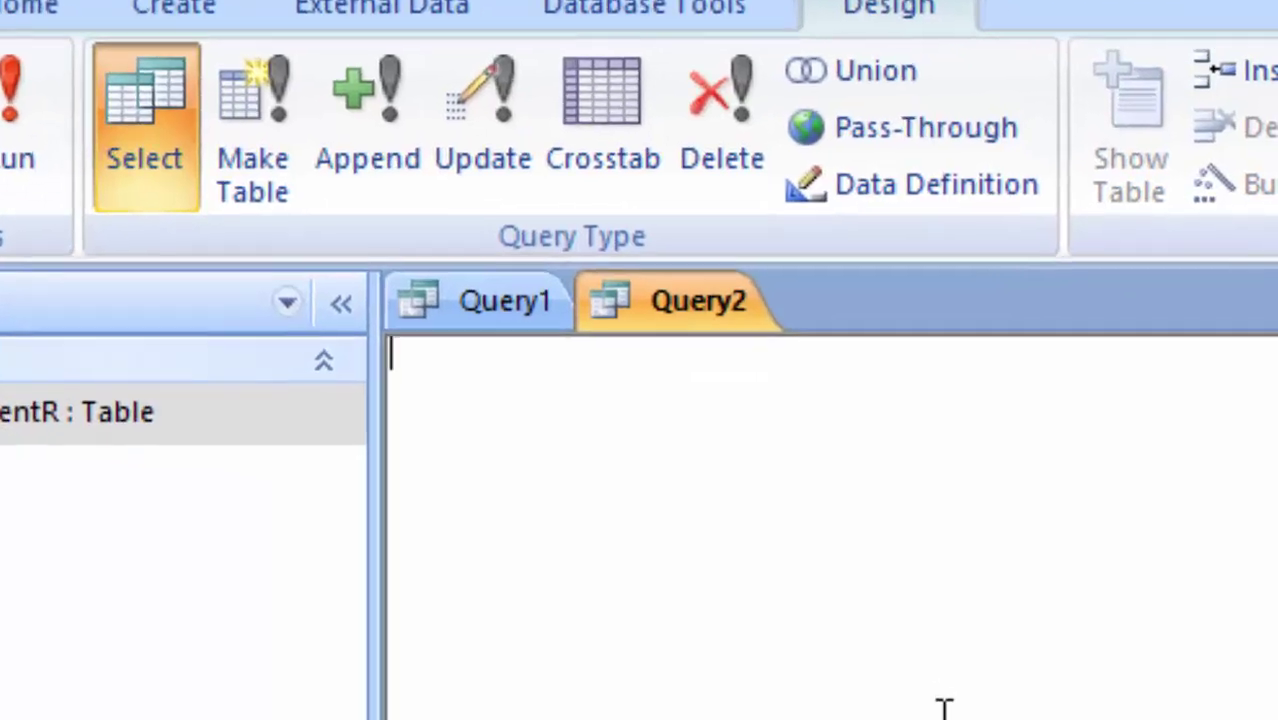
type("inse")
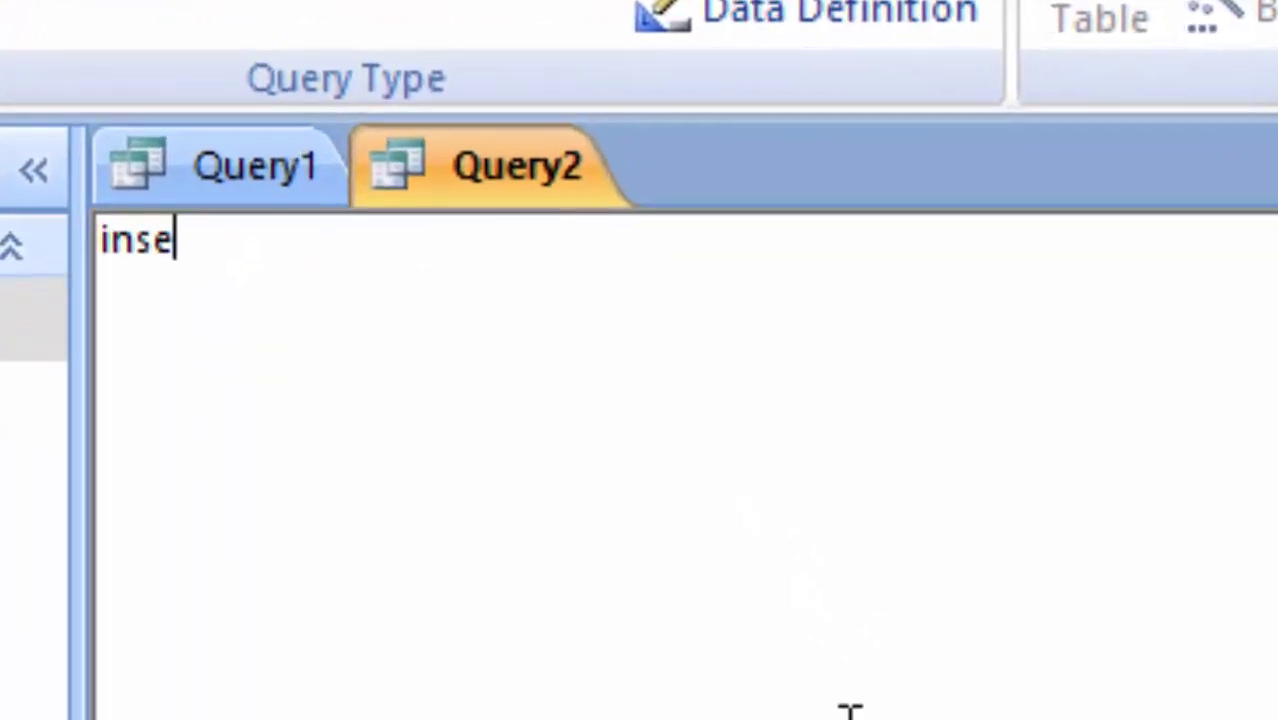
type("rt into")
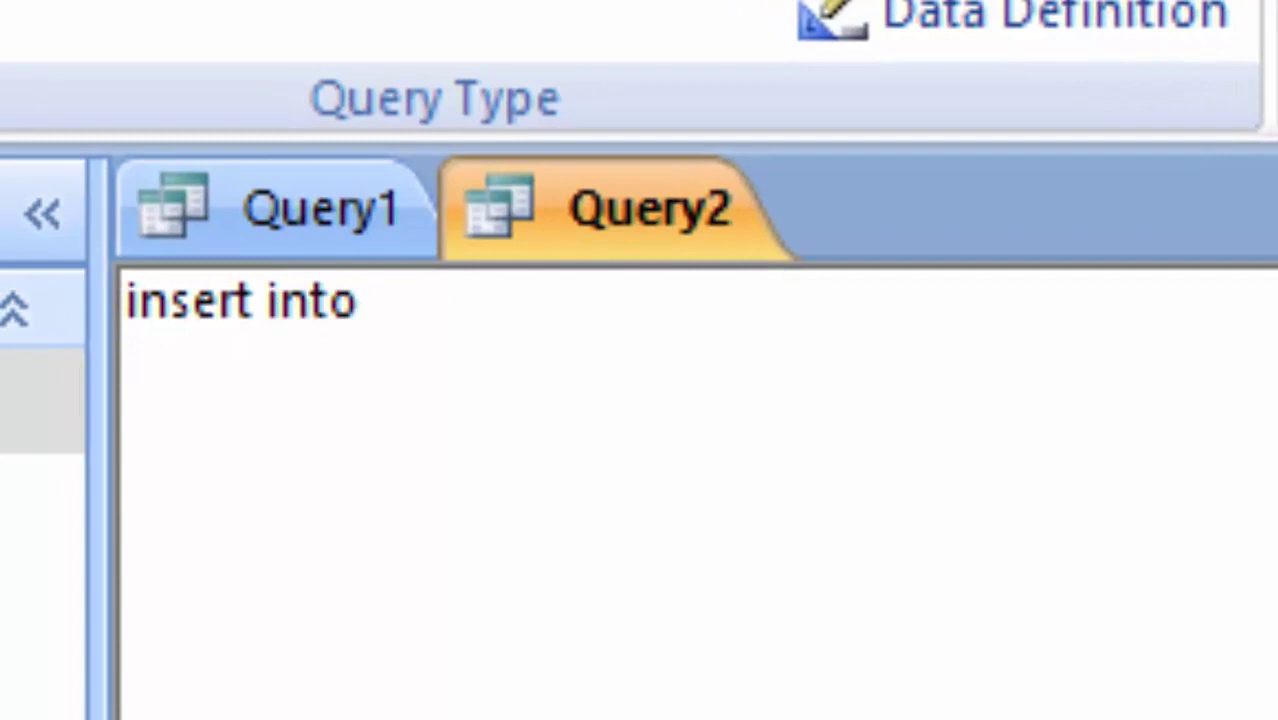
type(" Stu")
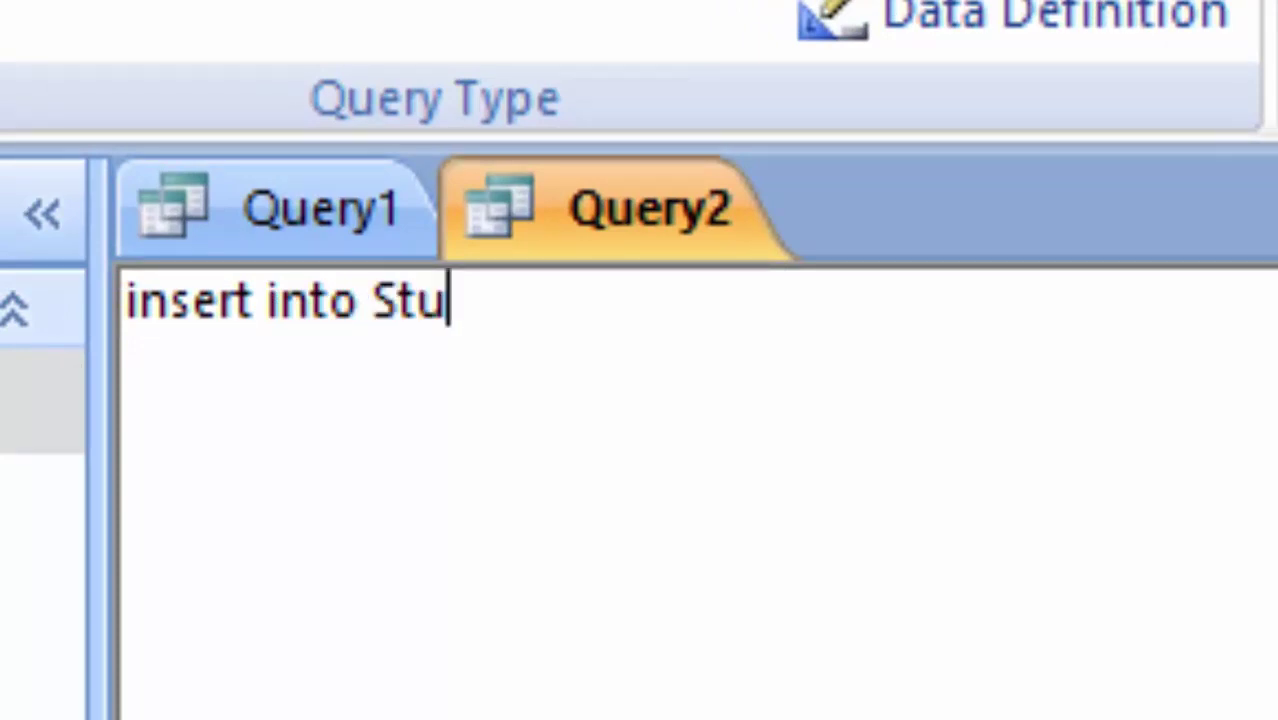
type("dentR")
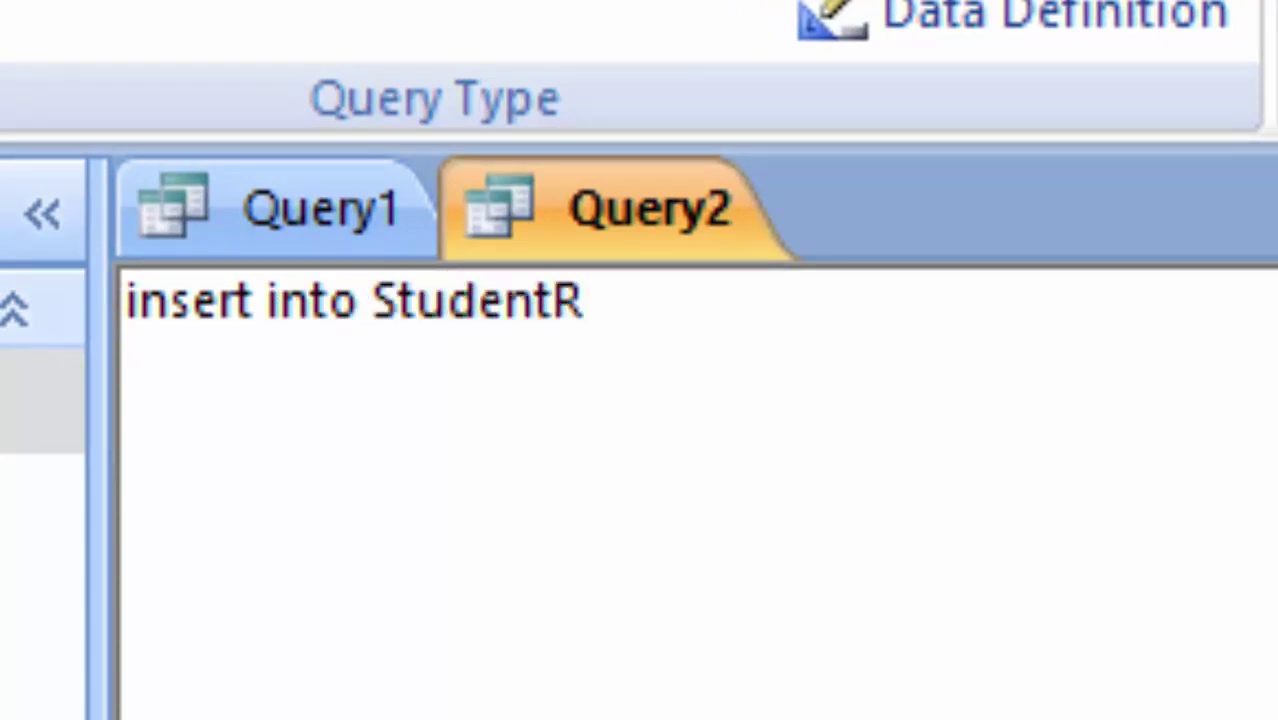
type("(")
type("Rol")
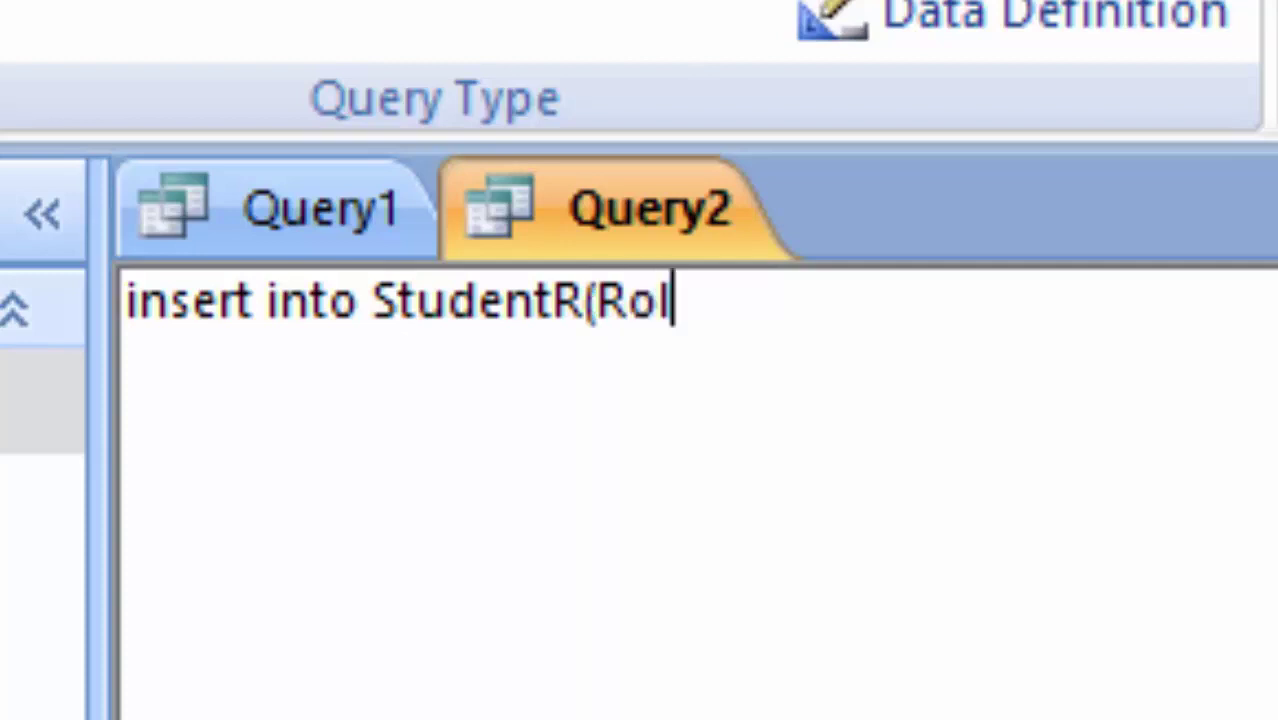
type("l_Nu")
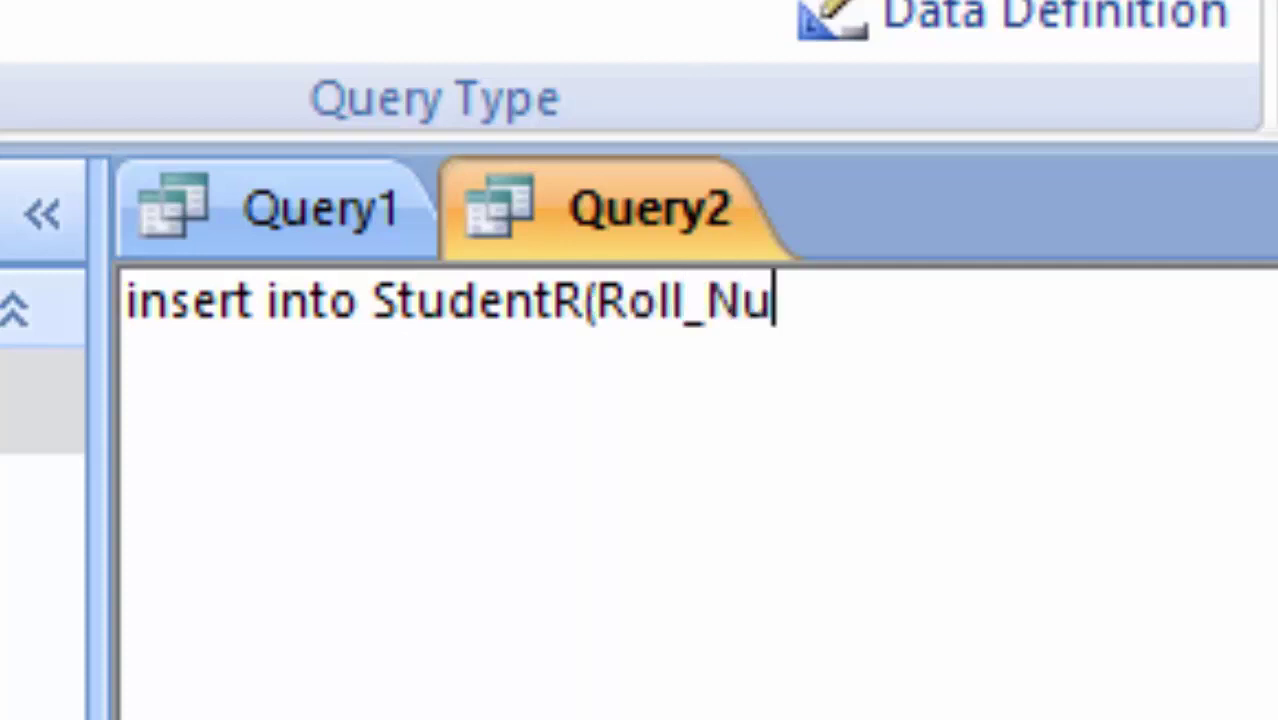
type("mber")
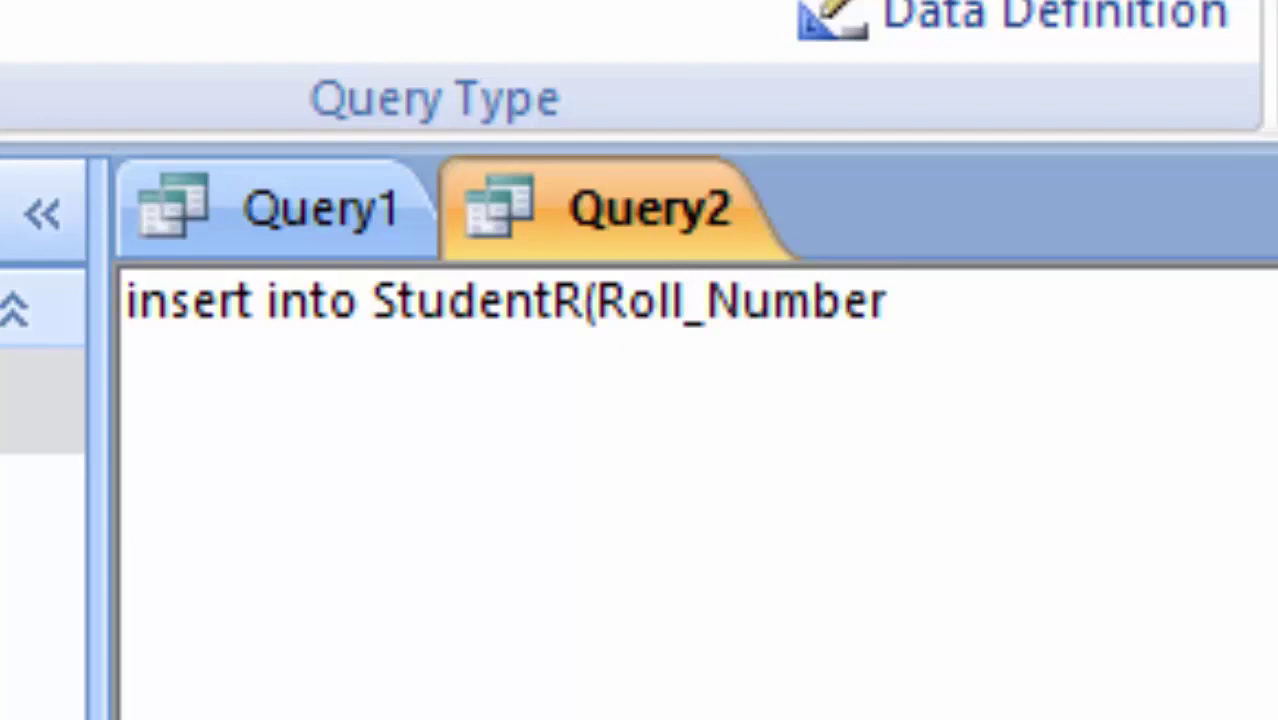
type(")")
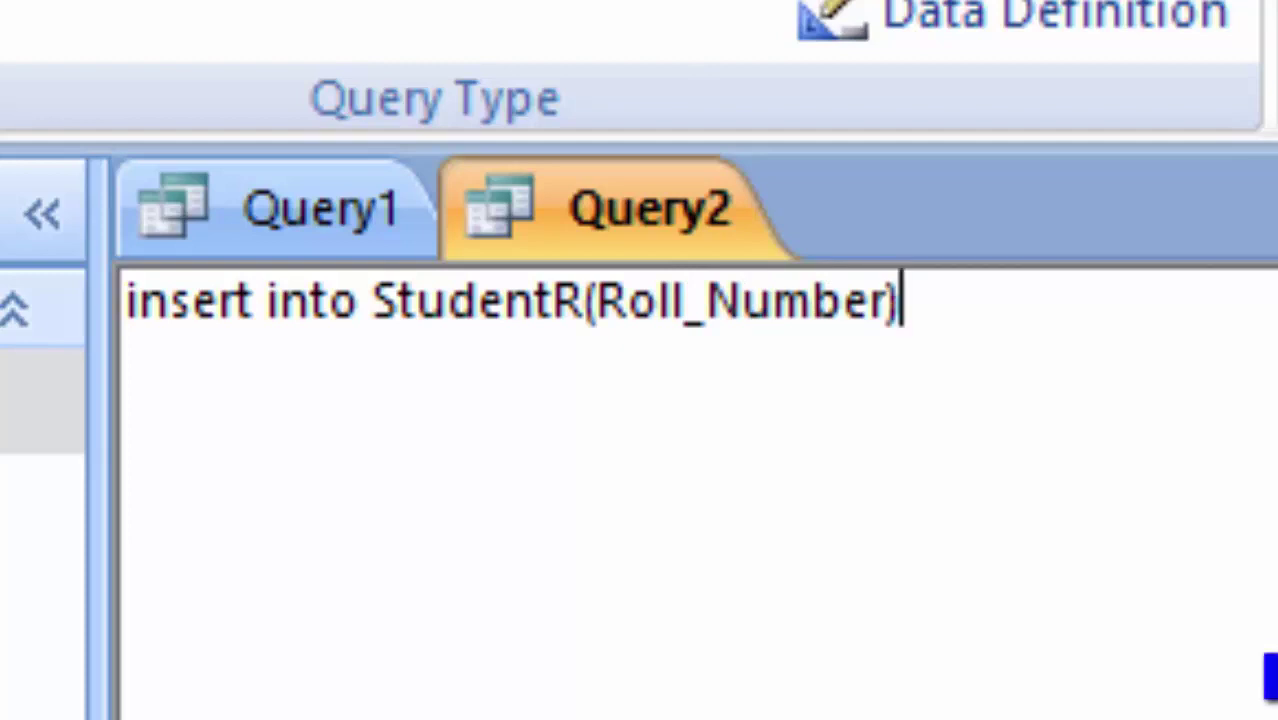
Finish Query2 with 'select 85 as expr1;', run it, and accept the one-row append
key("Return")
type("sele")
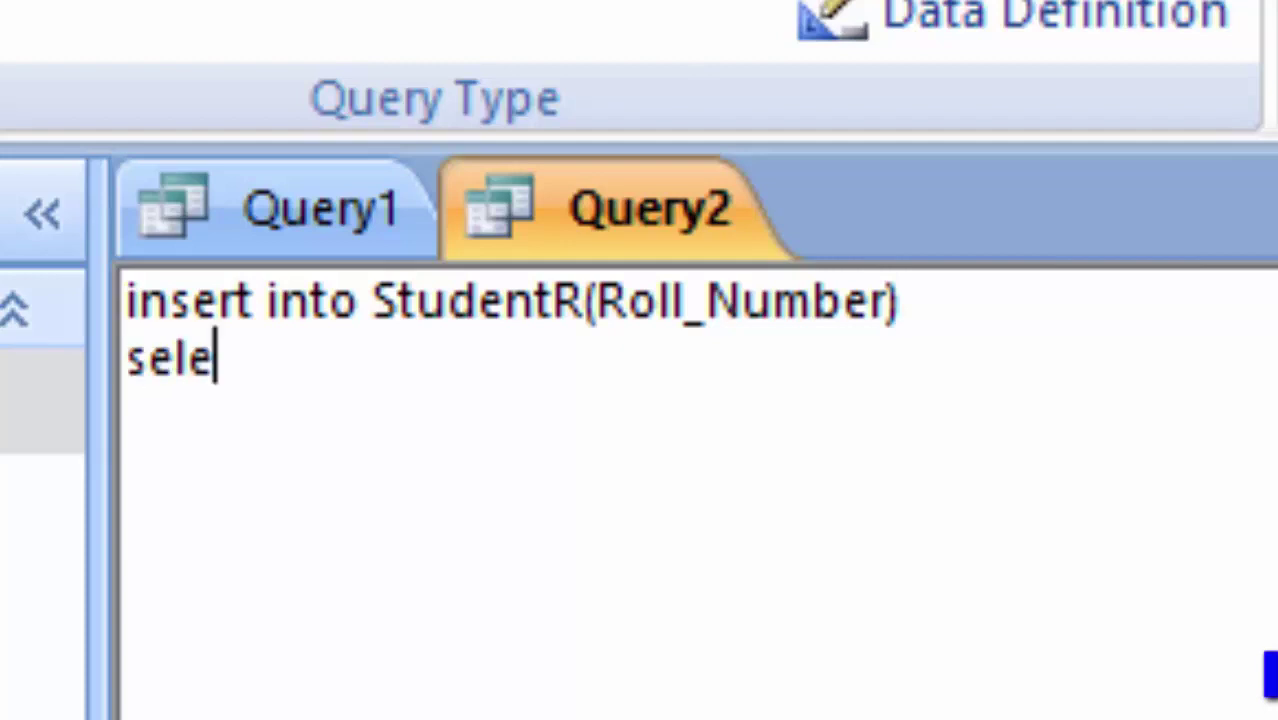
type("ct ")
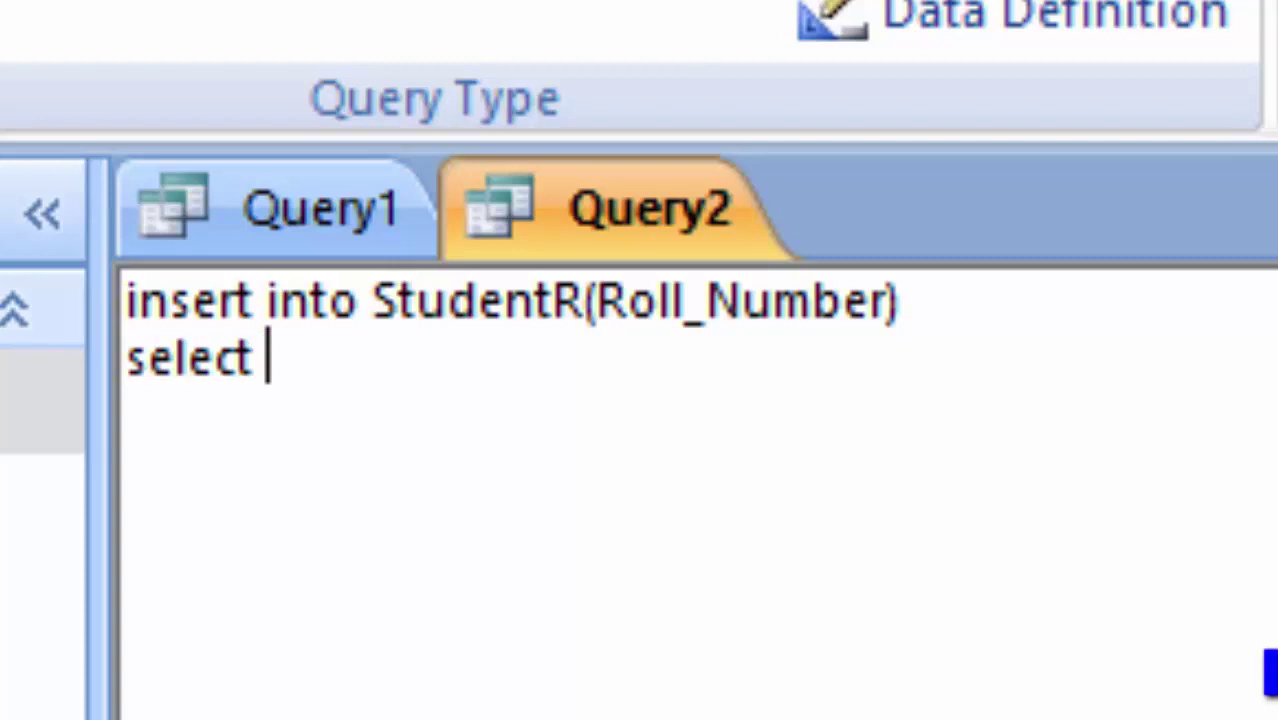
type("85")
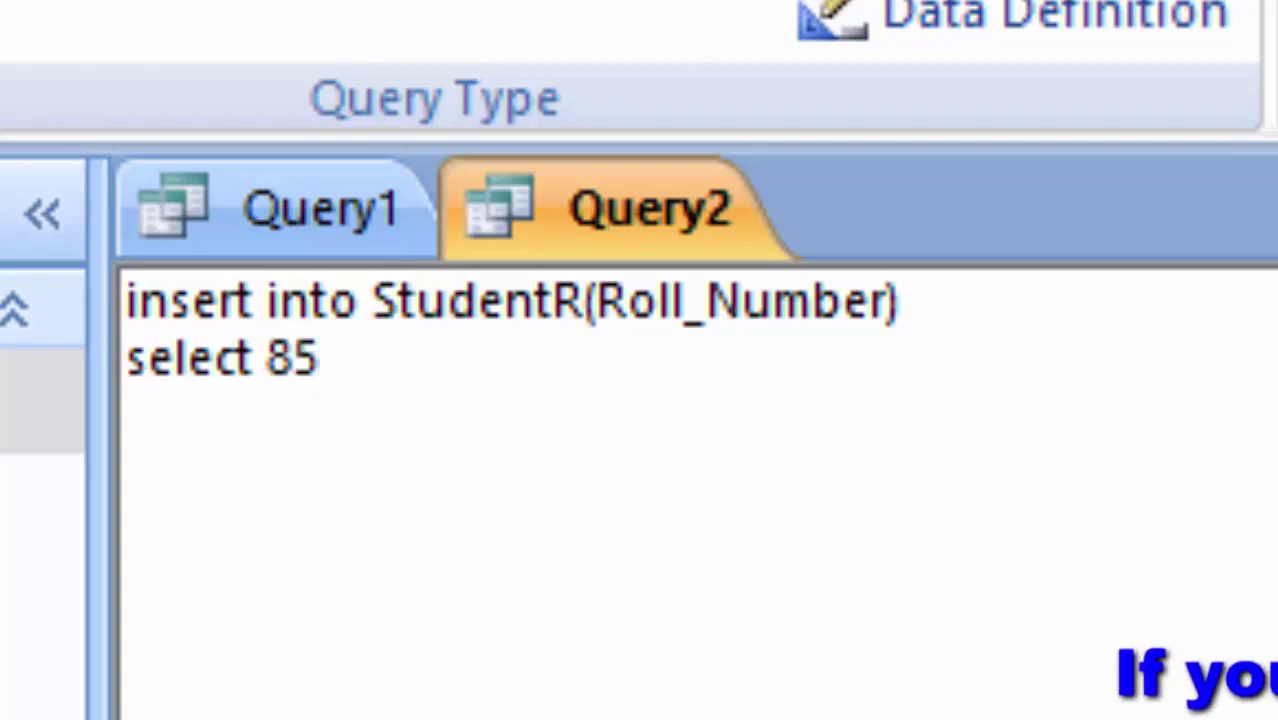
type(" as")
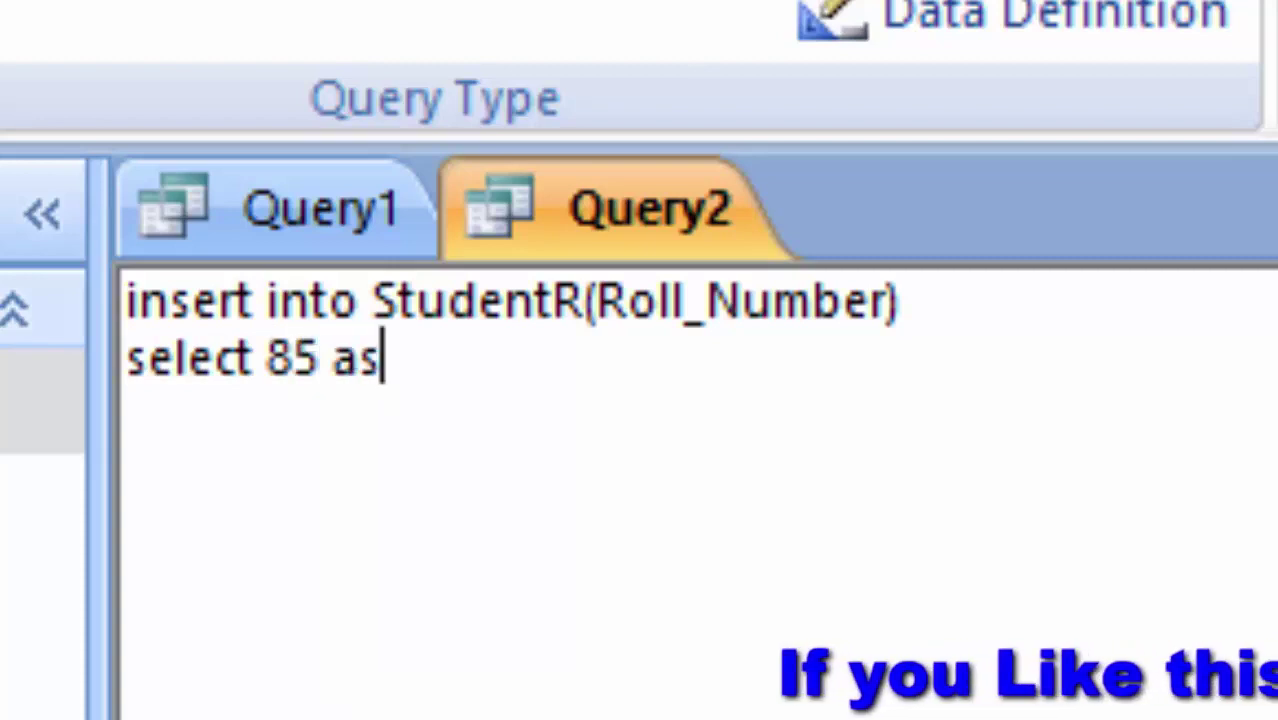
type(" expr")
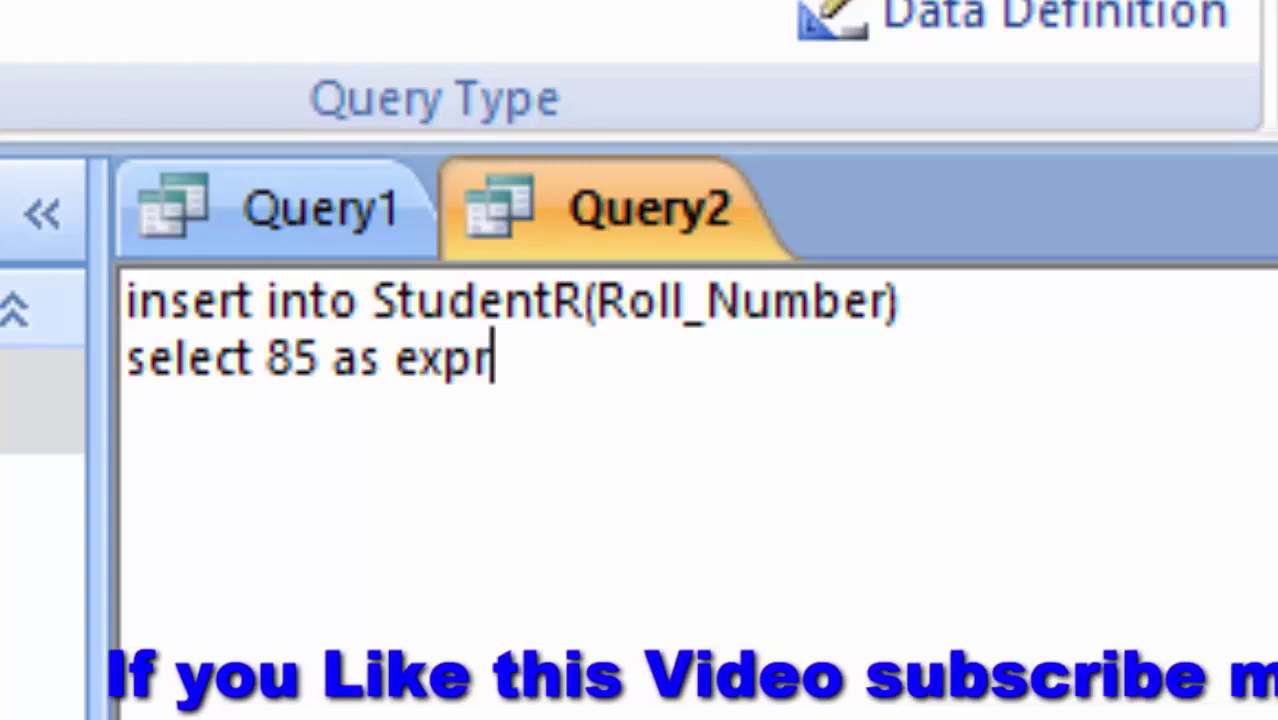
type("1;")
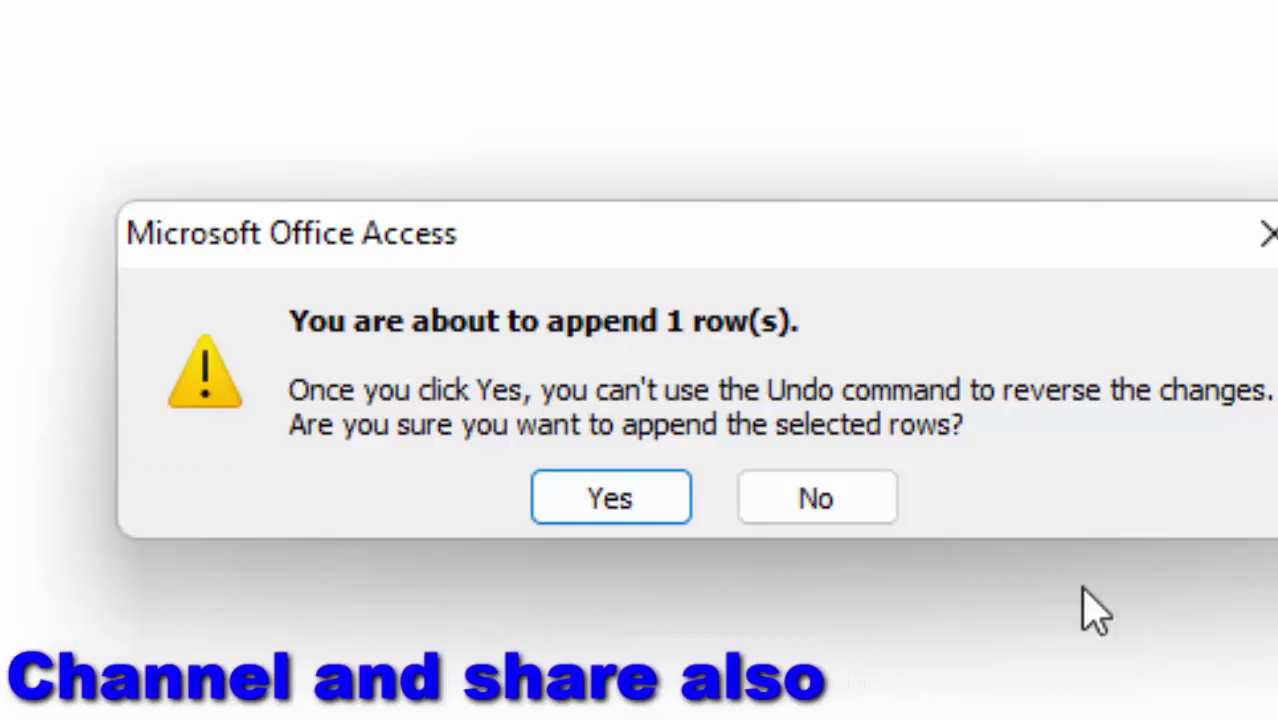
left_click(641, 518)
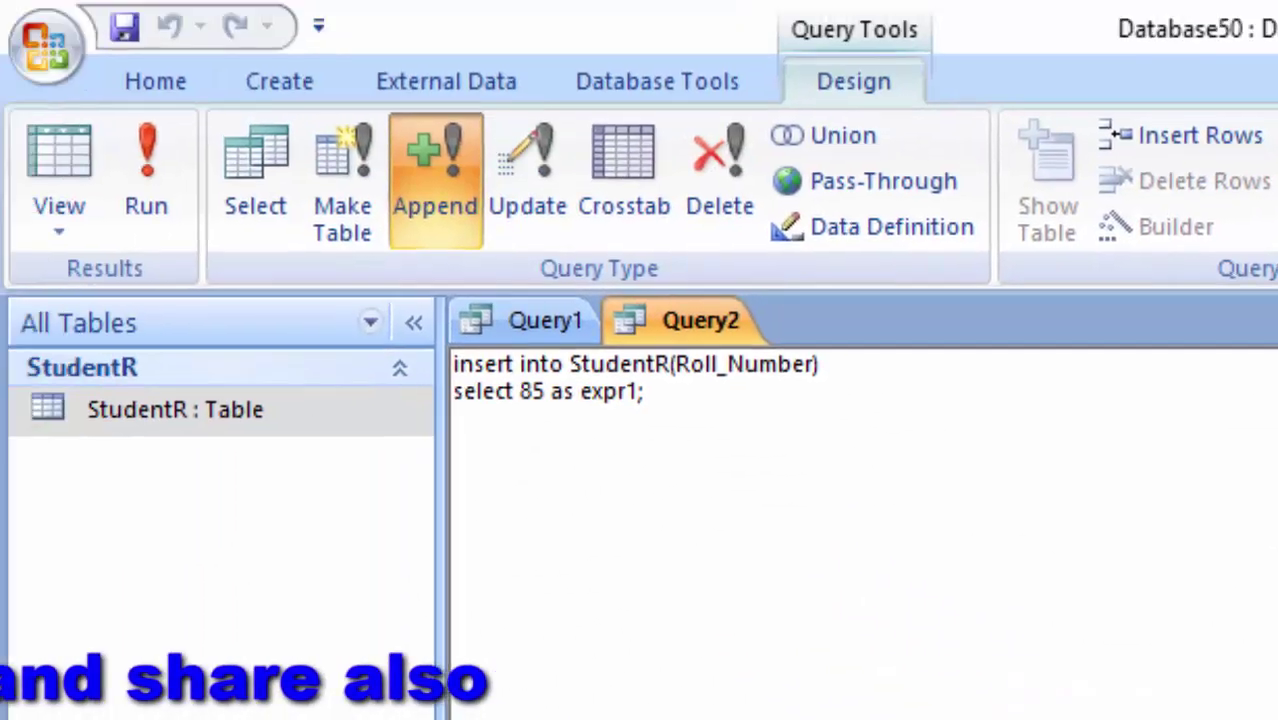
In StudentR, name roll 85 'PP' and add record 86 named 'Kundan'
double_click(326, 413)
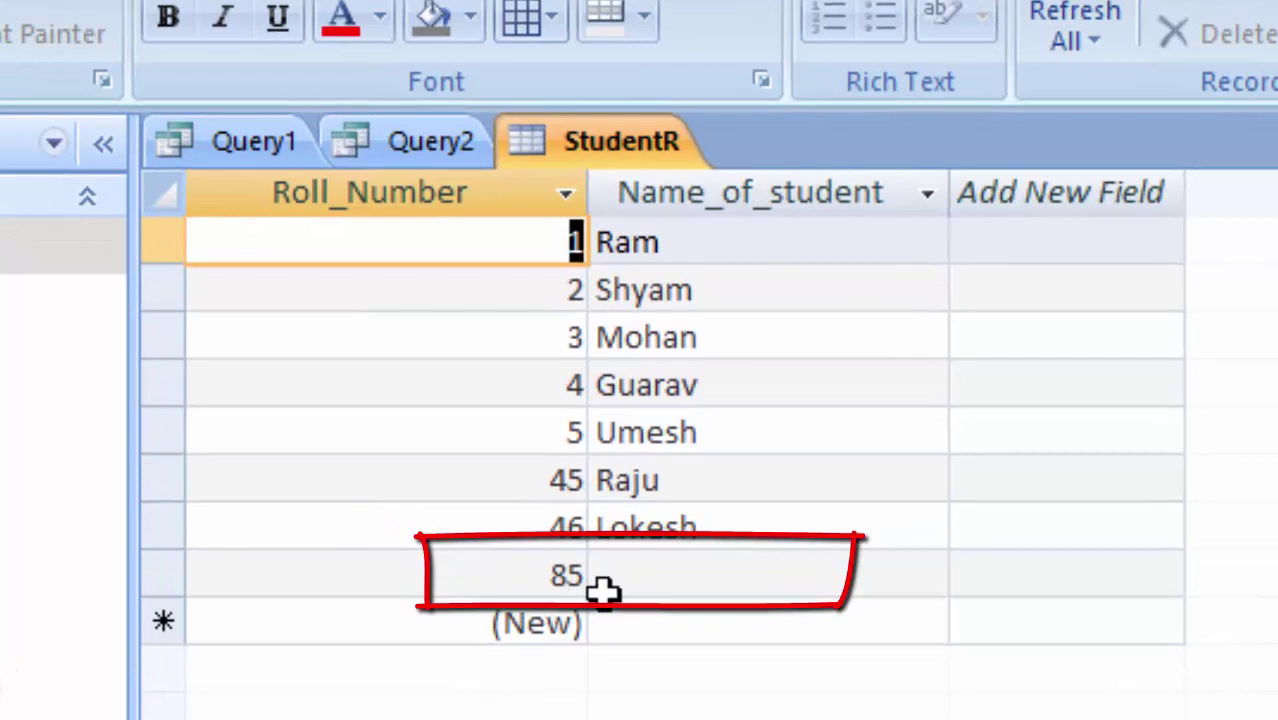
left_click(628, 585)
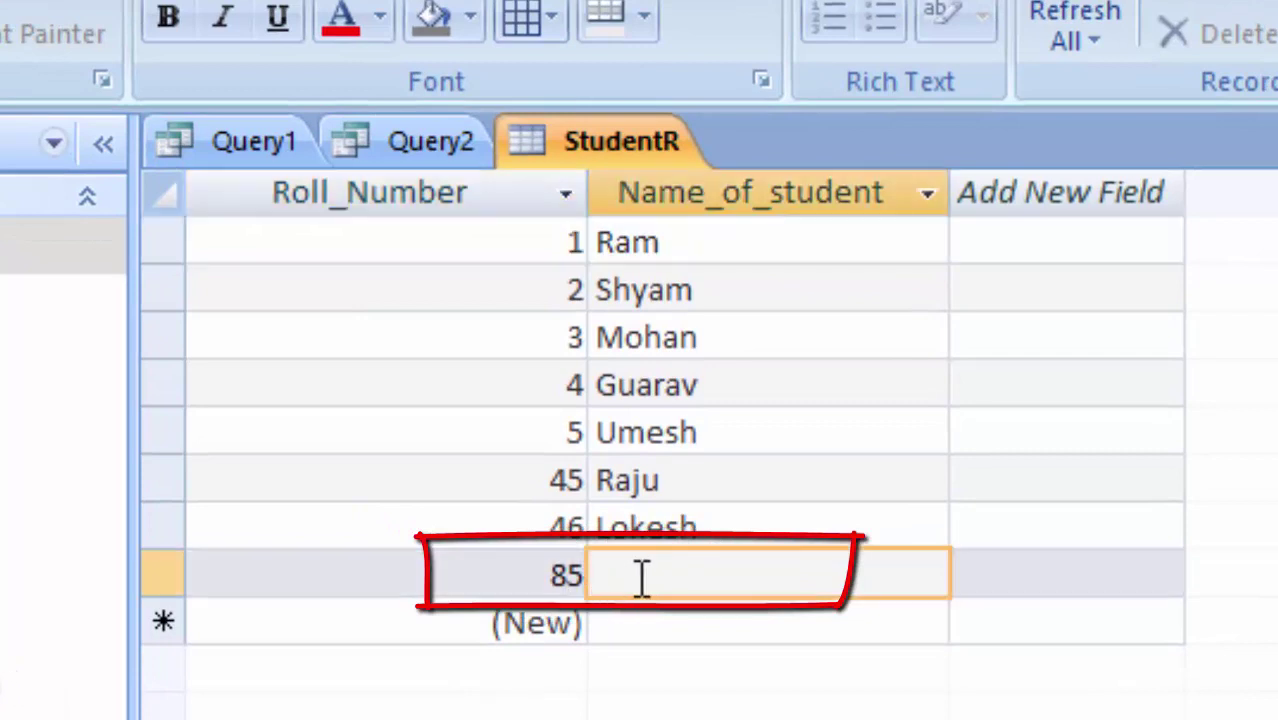
type("PP")
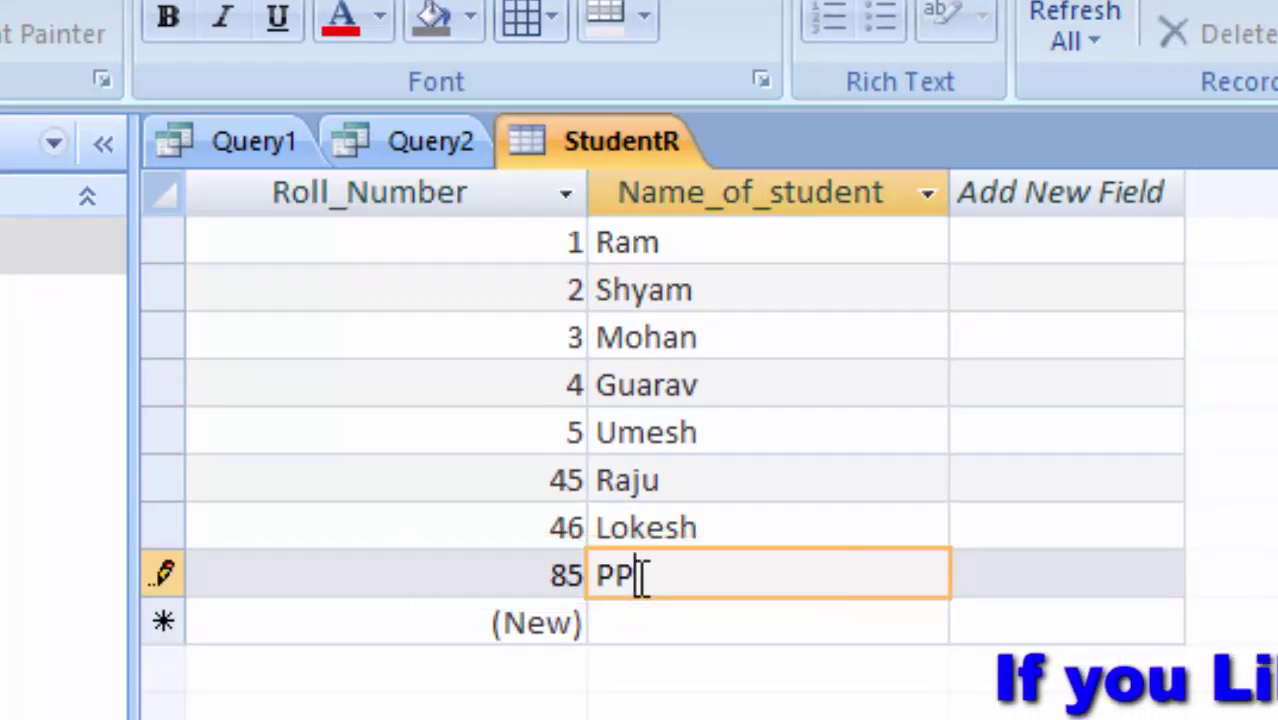
key("Tab")
key("Tab")
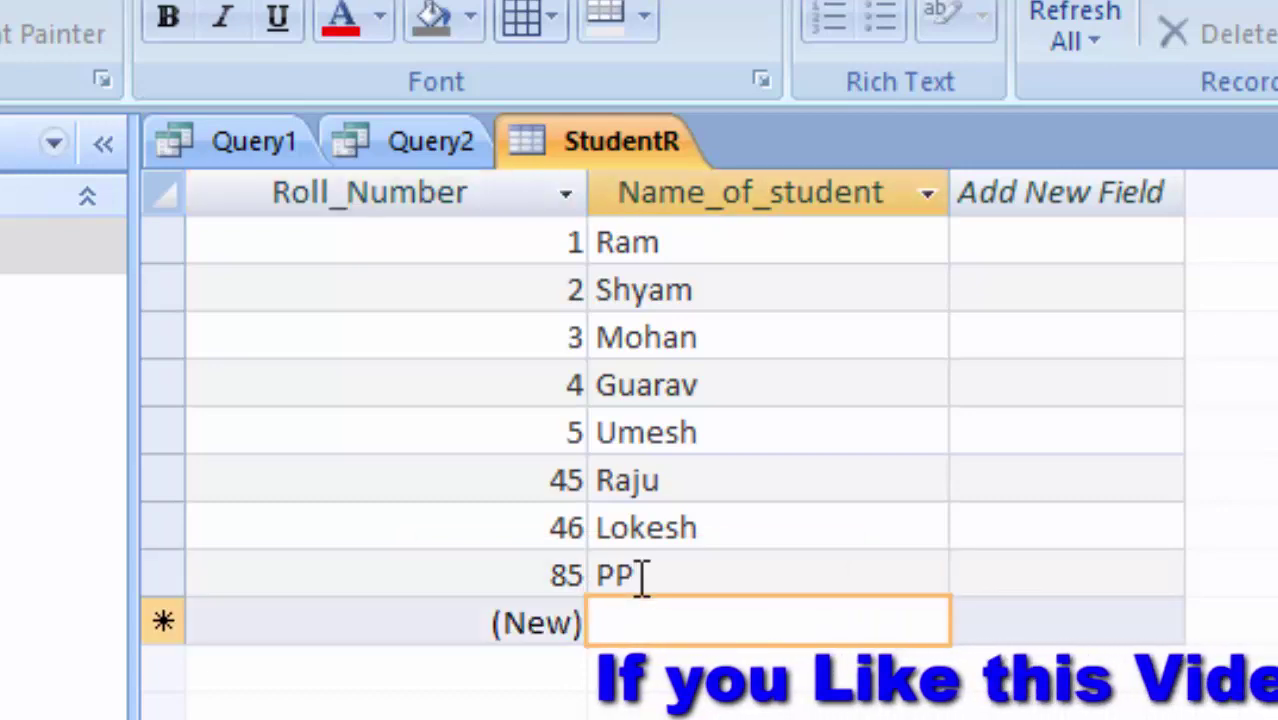
type("Kun")
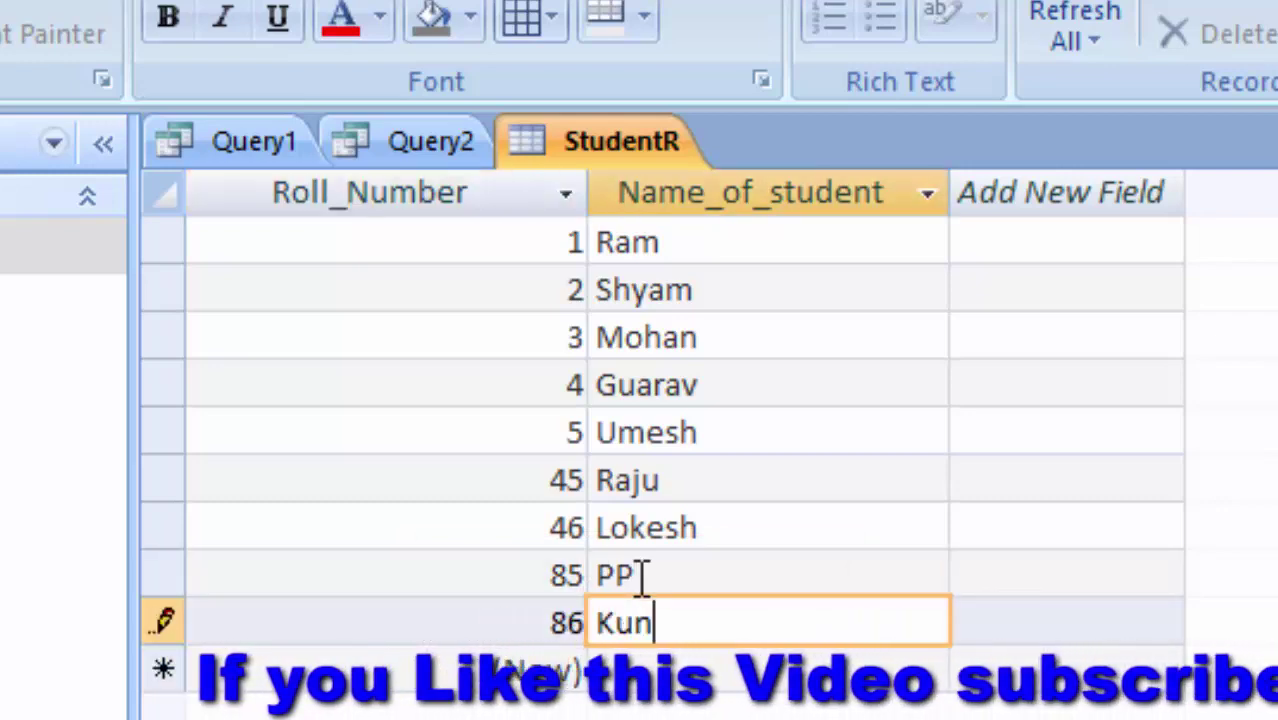
type("dan")
key("Tab")
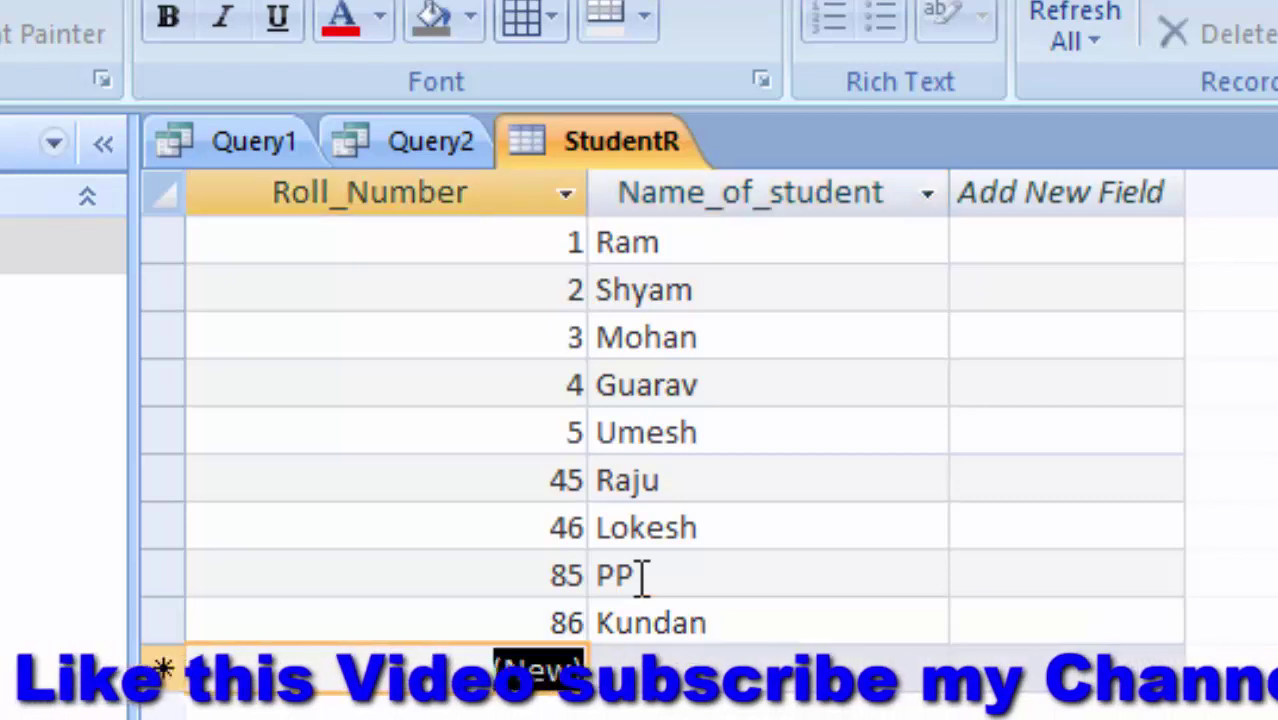